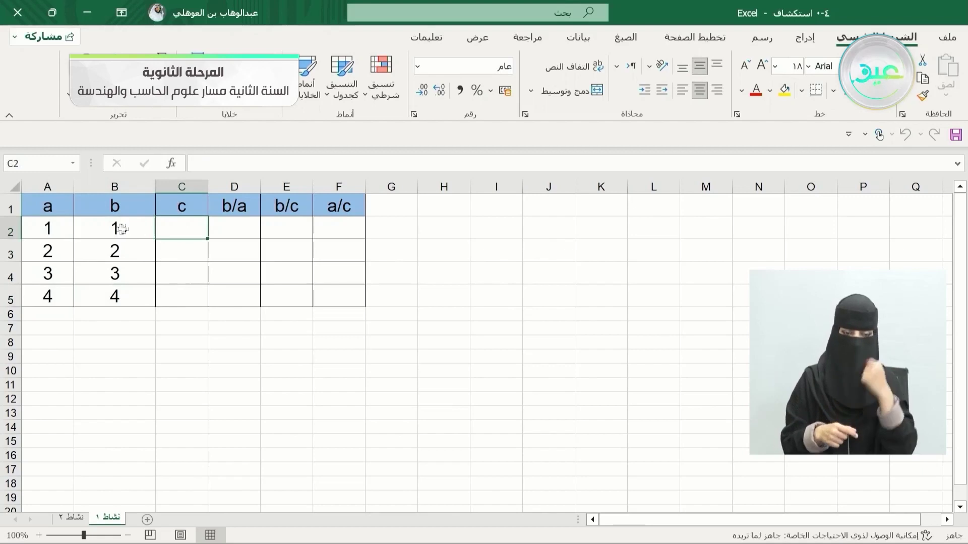
Step: Examine the a and b values in row 2 and the empty c cell beside them
{"action": "left_click", "coordinate": [71, 228]}
{"action": "left_click", "coordinate": [134, 228]}
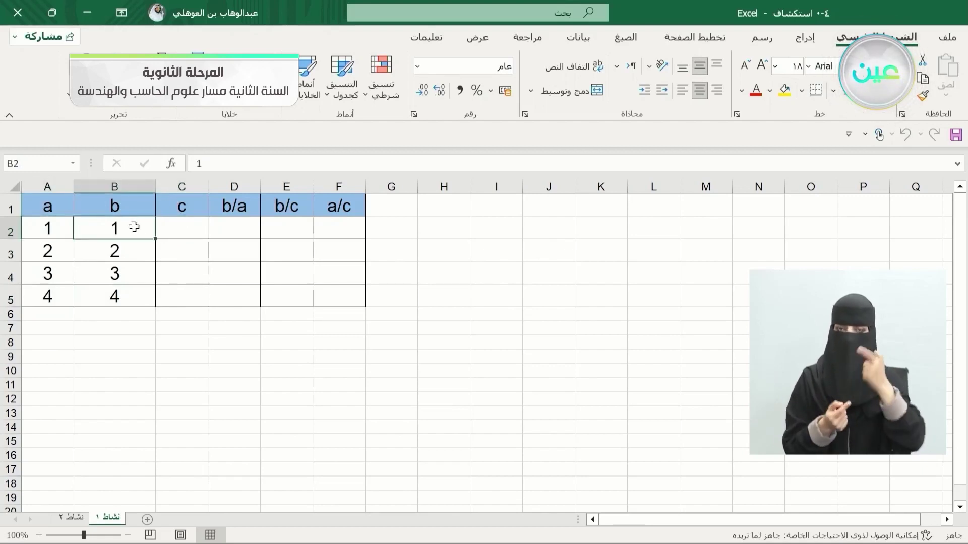
{"action": "left_click", "coordinate": [167, 228]}
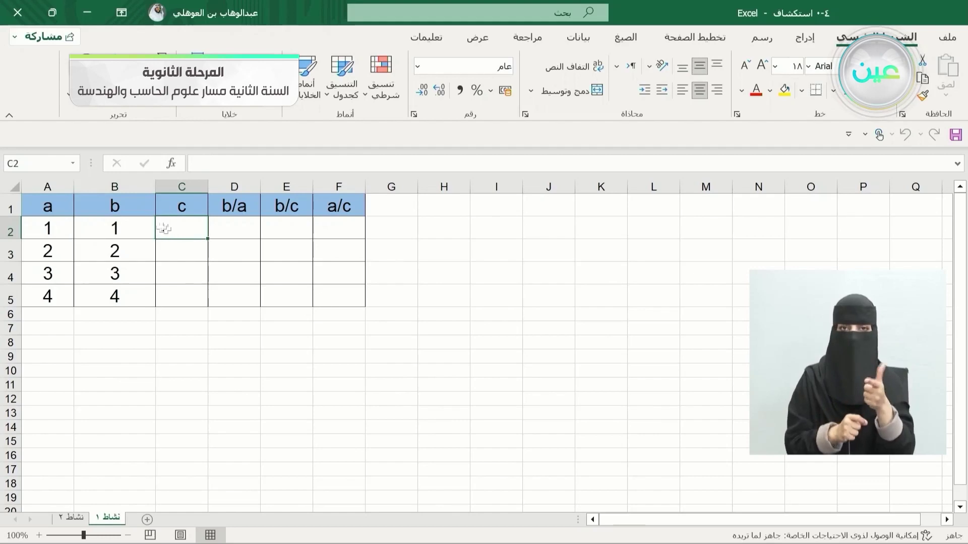
{"action": "left_click", "coordinate": [52, 226]}
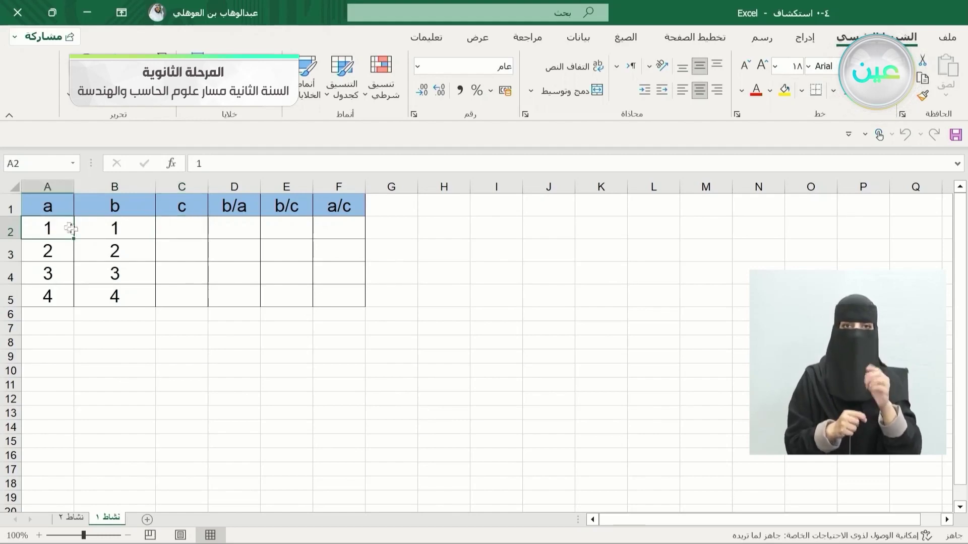
{"action": "left_click", "coordinate": [122, 227]}
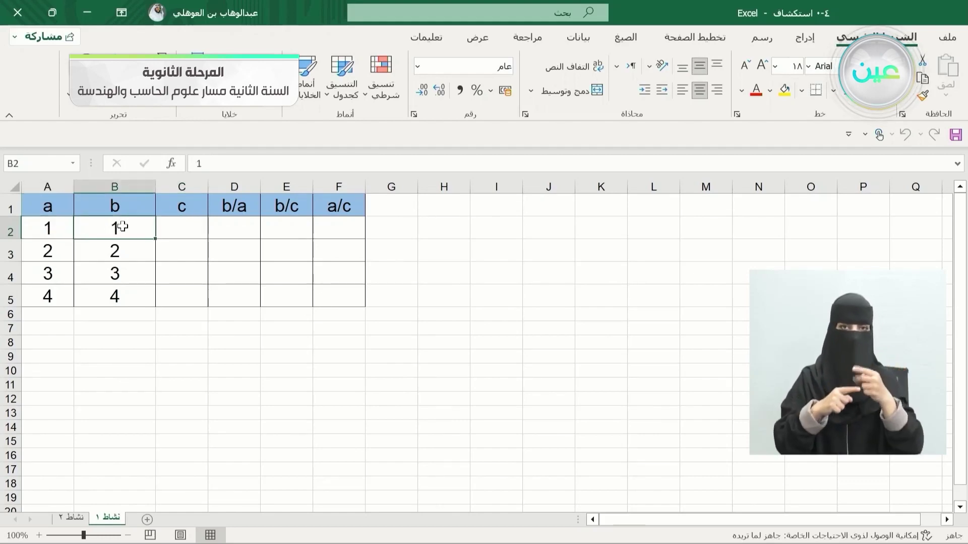
{"action": "left_click", "coordinate": [180, 223]}
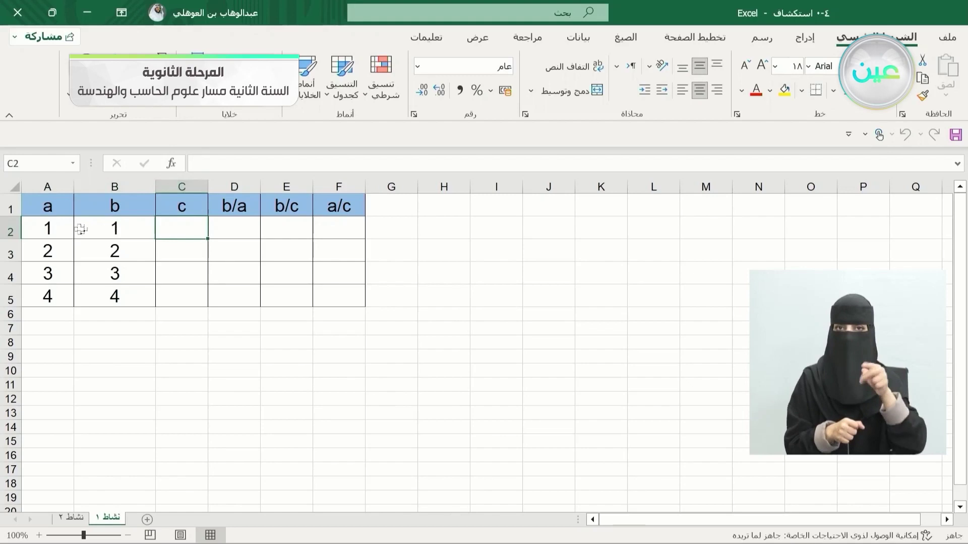
{"action": "left_click", "coordinate": [47, 229]}
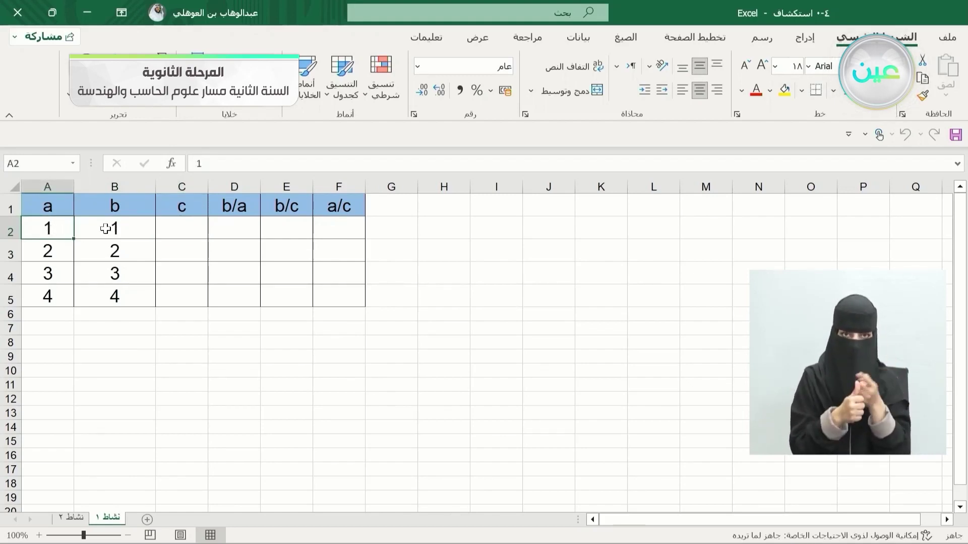
{"action": "left_click", "coordinate": [112, 229]}
Step: Enter the formula =SQRT(A2^2+B2^2) in cell C2 to calculate c for the first row
{"action": "left_click", "coordinate": [174, 228]}
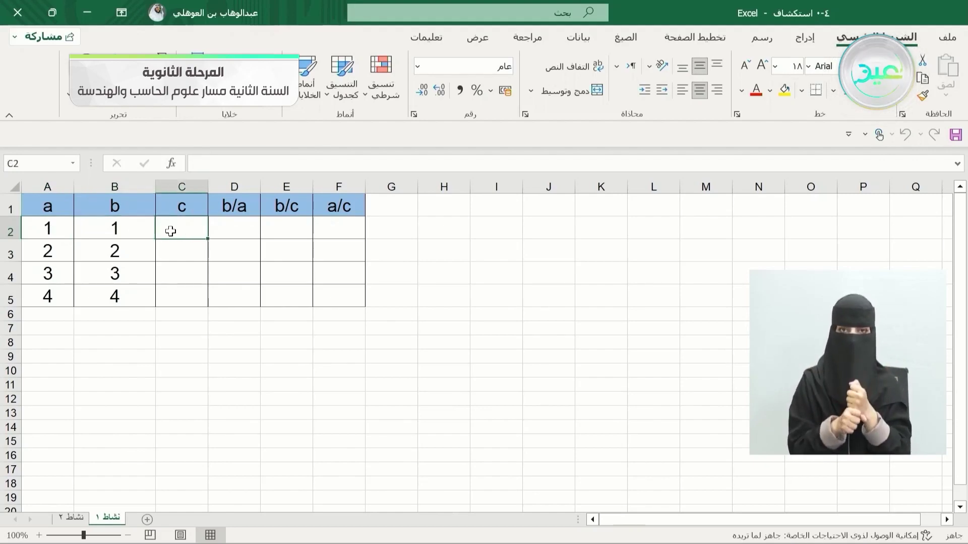
{"action": "type", "text": "=س"}
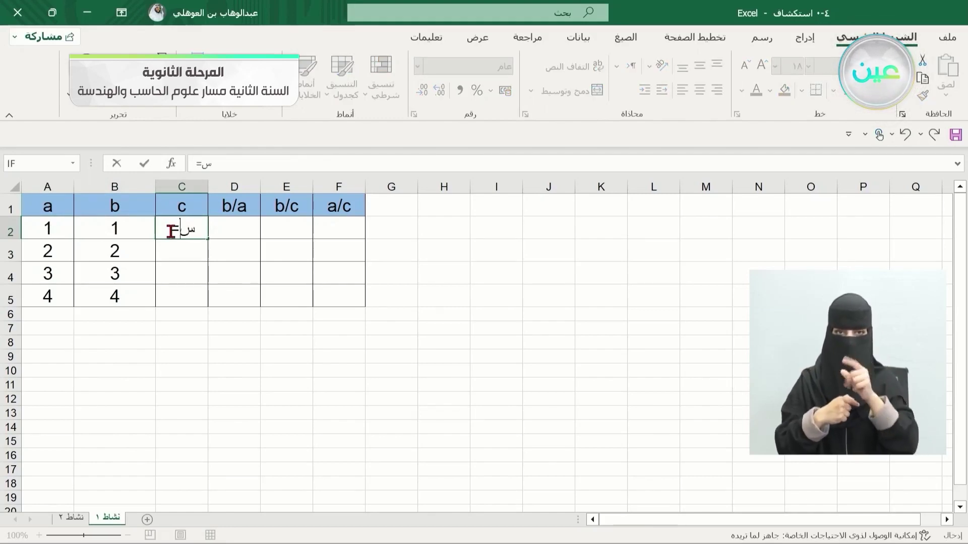
{"action": "key", "text": "BackSpace"}
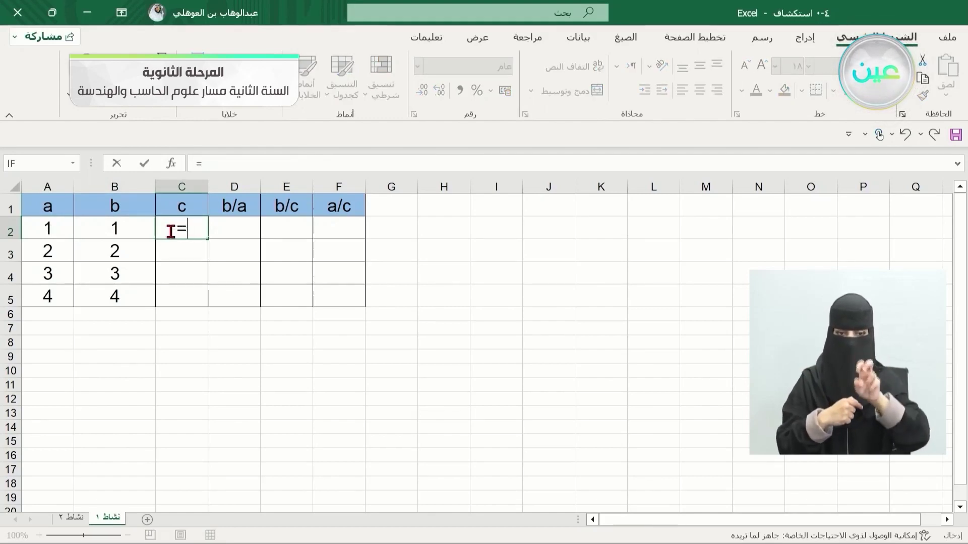
{"action": "type", "text": "sq"}
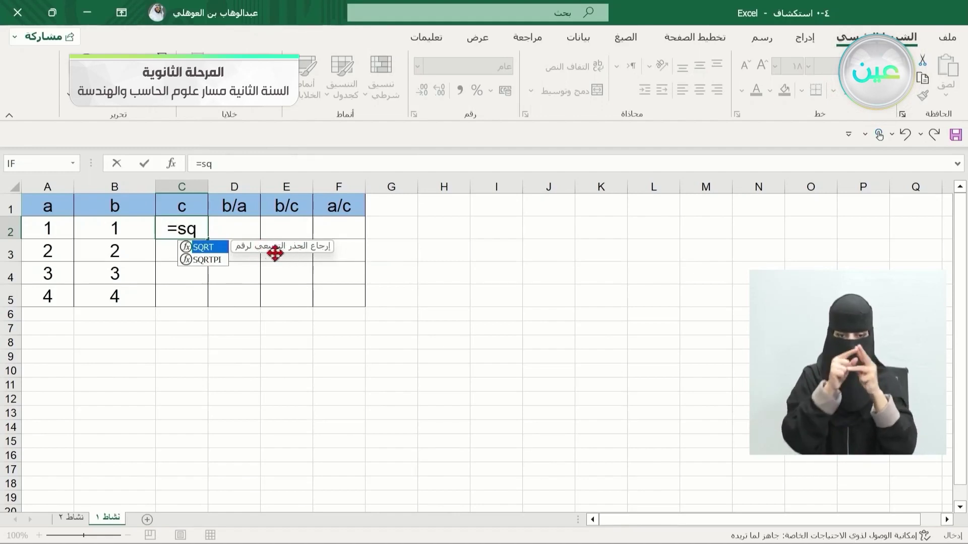
{"action": "double_click", "coordinate": [204, 248]}
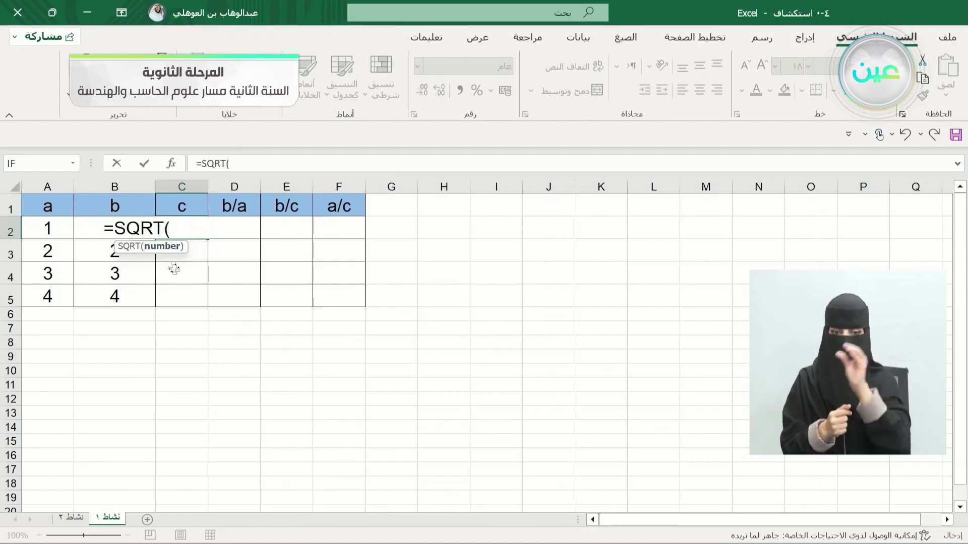
{"action": "left_click", "coordinate": [49, 228]}
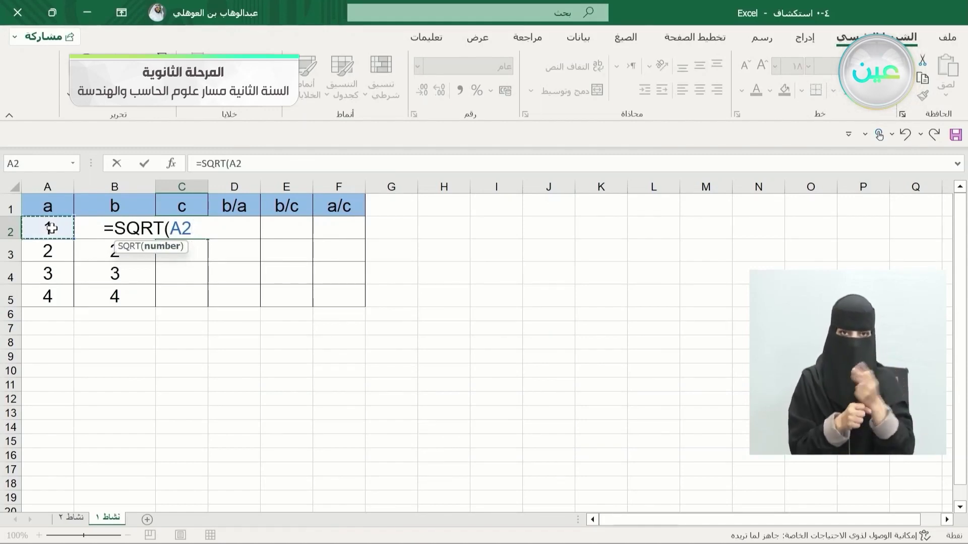
{"action": "type", "text": "^"}
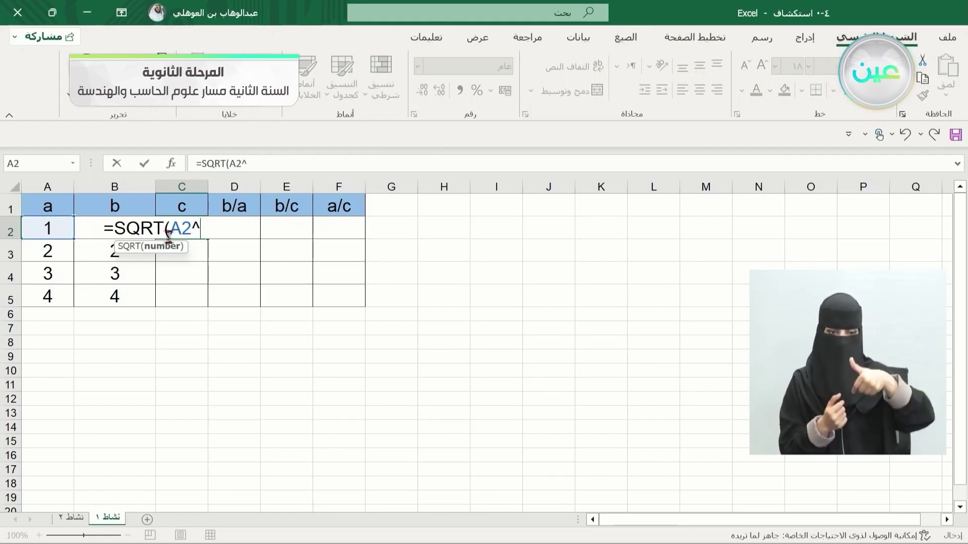
{"action": "type", "text": "2+"}
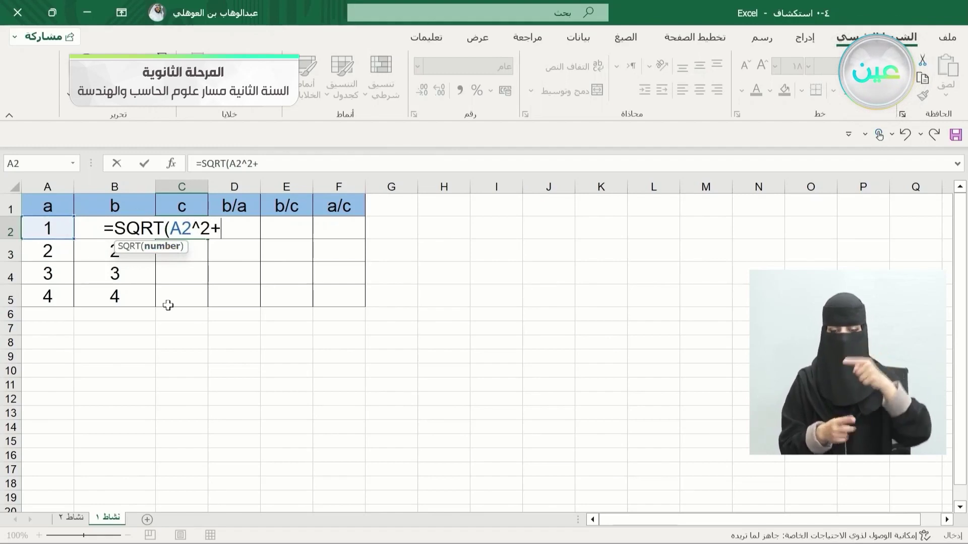
{"action": "left_click", "coordinate": [89, 230]}
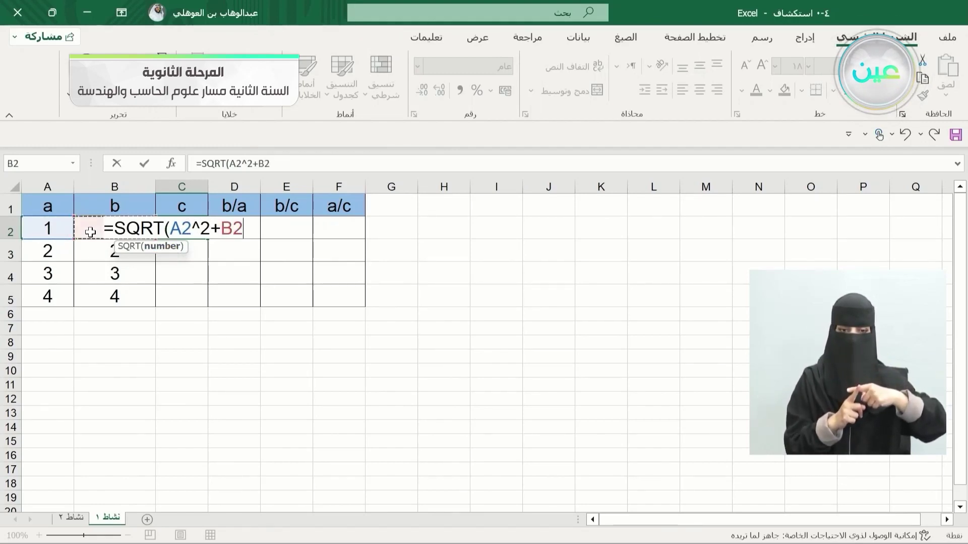
{"action": "type", "text": "^"}
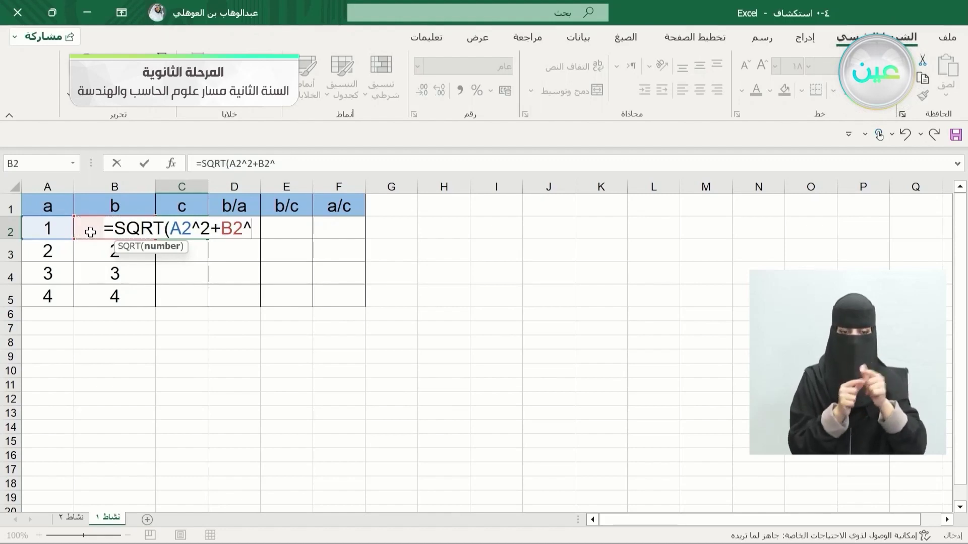
{"action": "type", "text": "2)"}
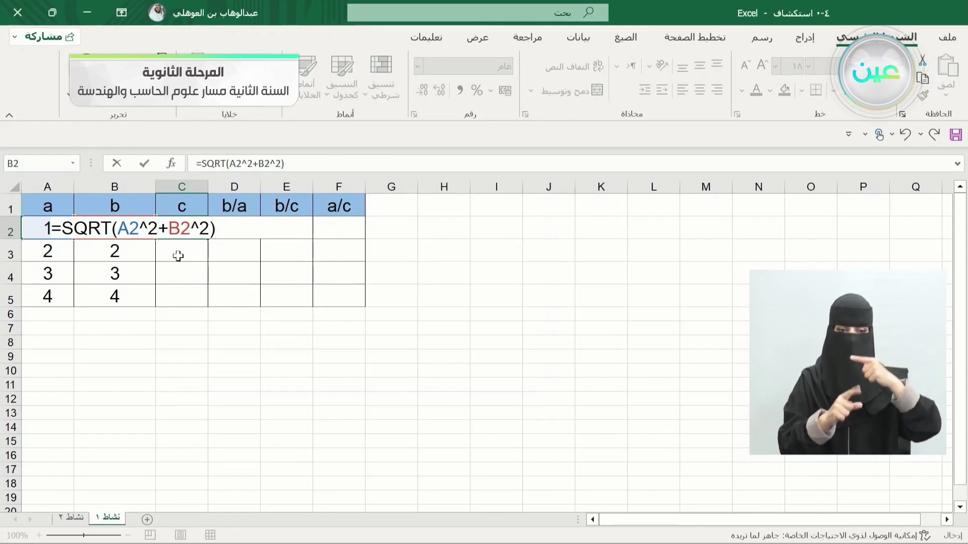
{"action": "key", "text": "Return"}
Step: Widen column C so that the result in C2 shows four decimal places
{"action": "left_click", "coordinate": [193, 228]}
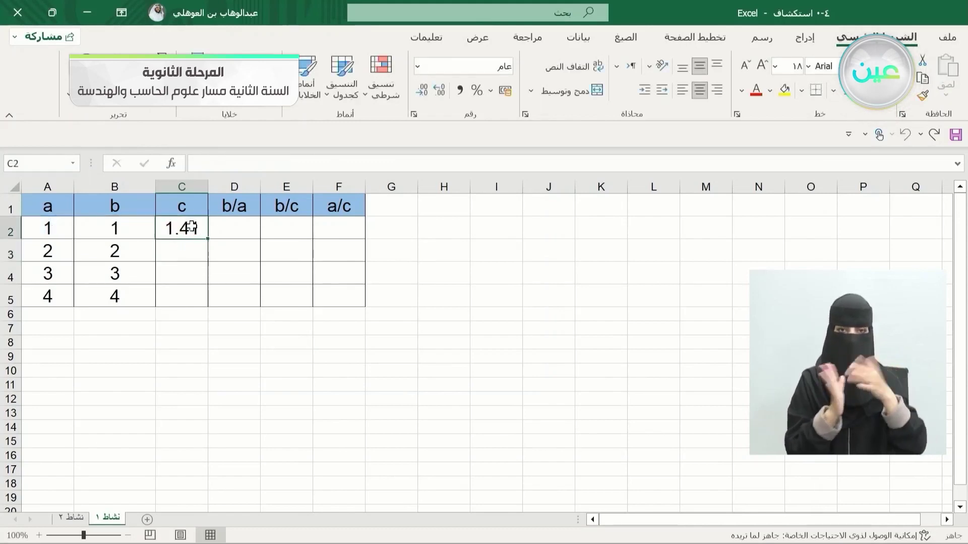
{"action": "left_click_drag", "start_coordinate": [210, 187], "coordinate": [228, 188]}
{"action": "left_click", "coordinate": [190, 249]}
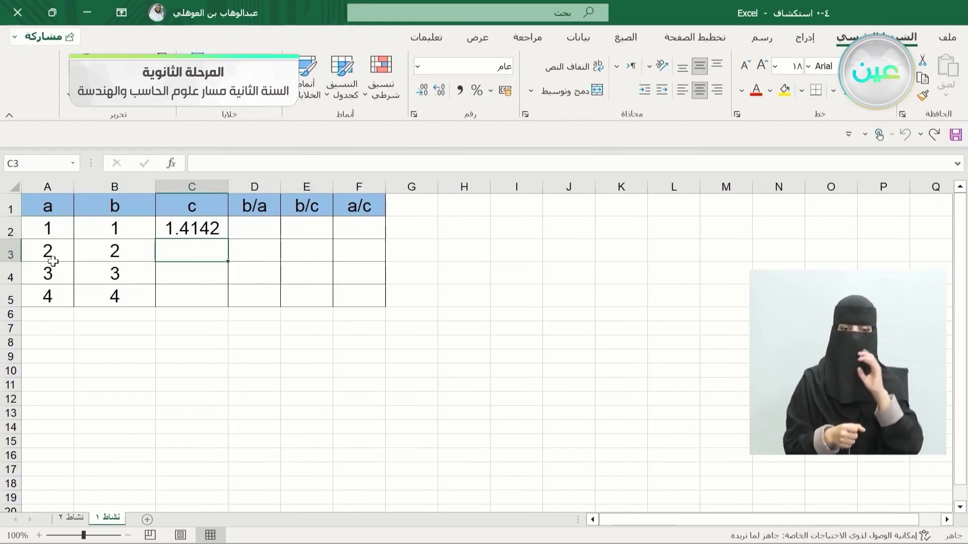
{"action": "left_click", "coordinate": [170, 228]}
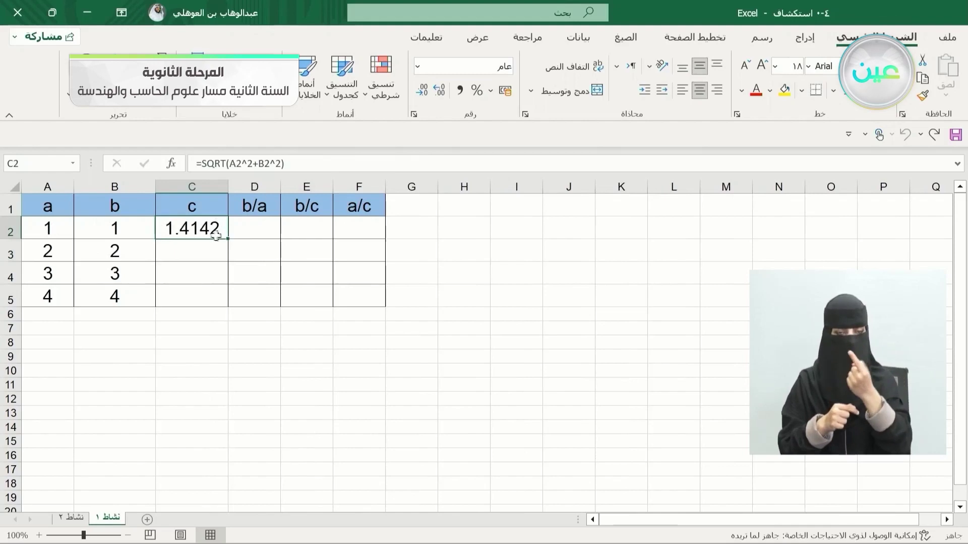
Step: Enter the formula =SQRT(A3^2+B3^2) in cell C3 to calculate c for the second row
{"action": "left_click", "coordinate": [54, 249]}
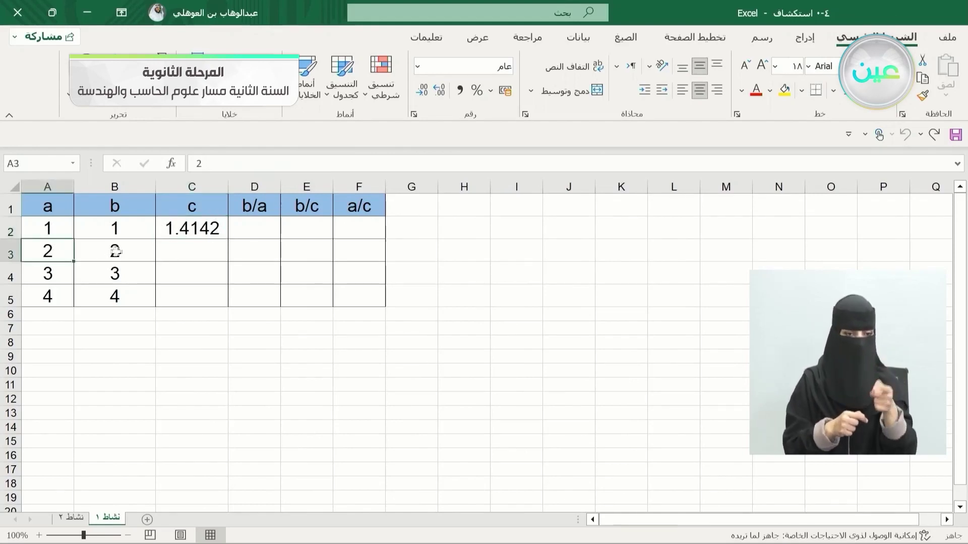
{"action": "left_click", "coordinate": [162, 250]}
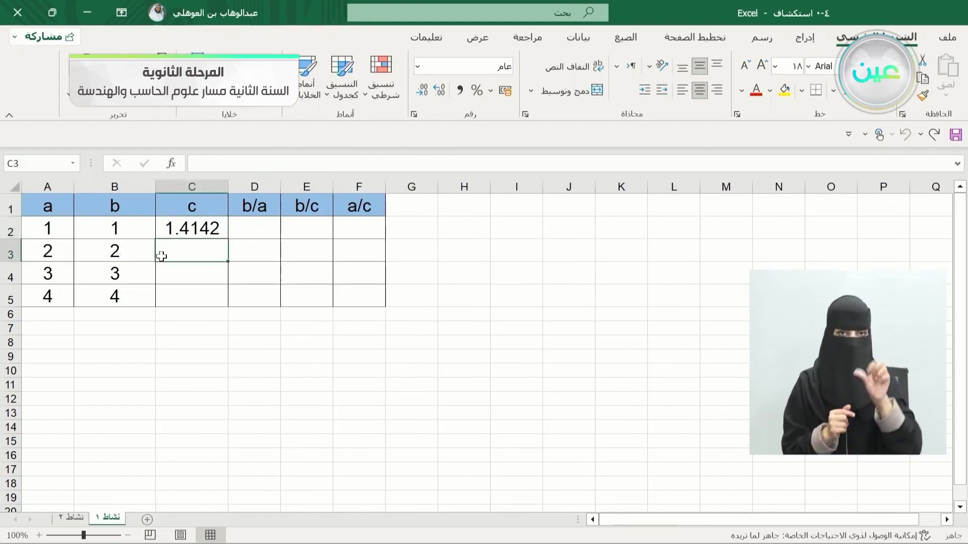
{"action": "type", "text": "="}
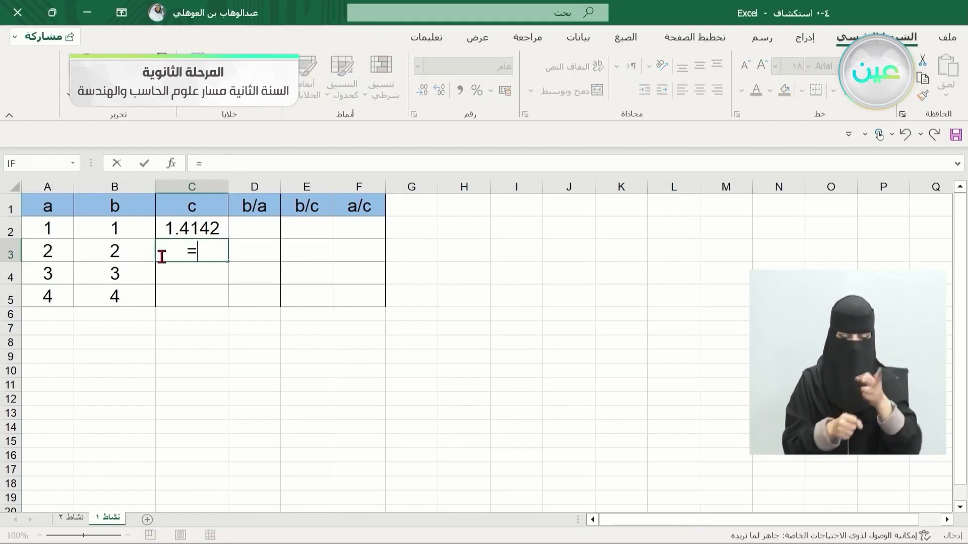
{"action": "type", "text": "sq"}
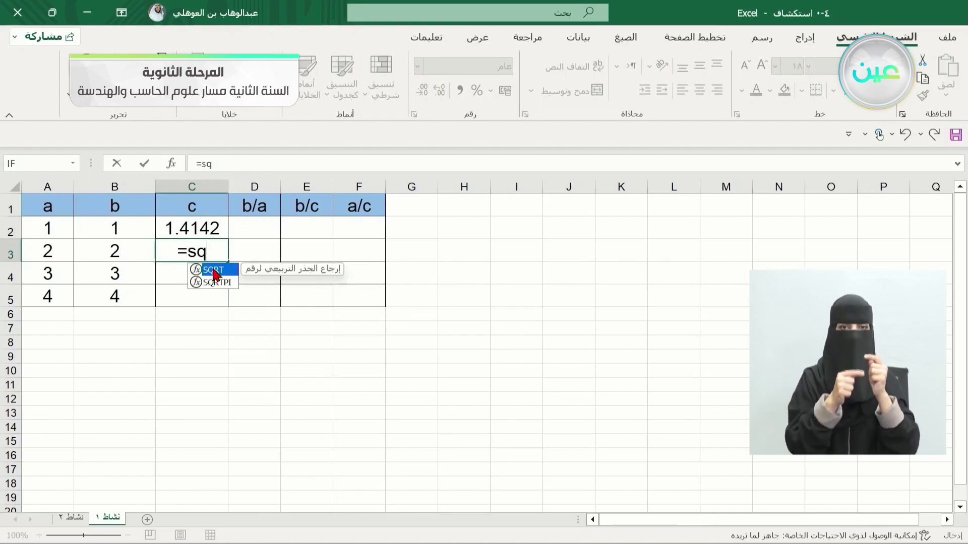
{"action": "double_click", "coordinate": [214, 271]}
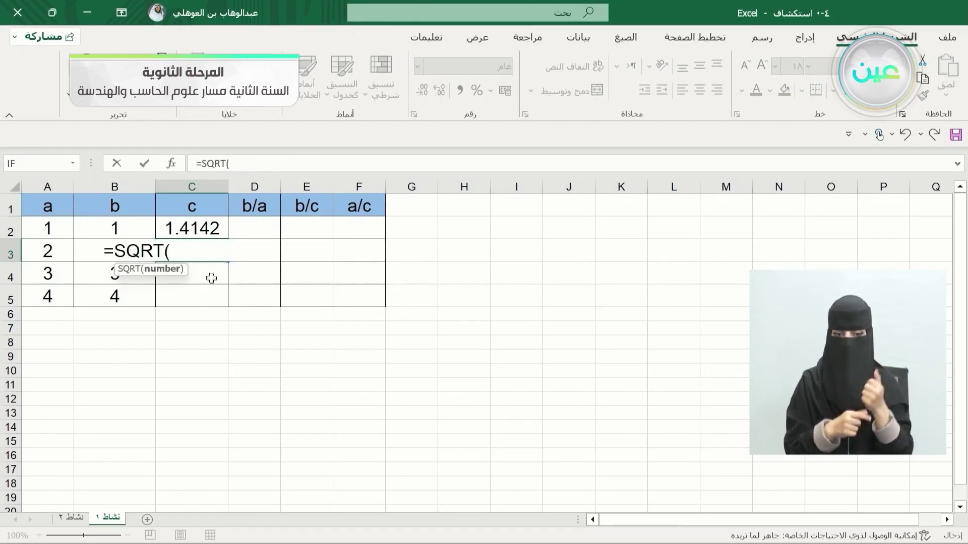
{"action": "left_click", "coordinate": [49, 249]}
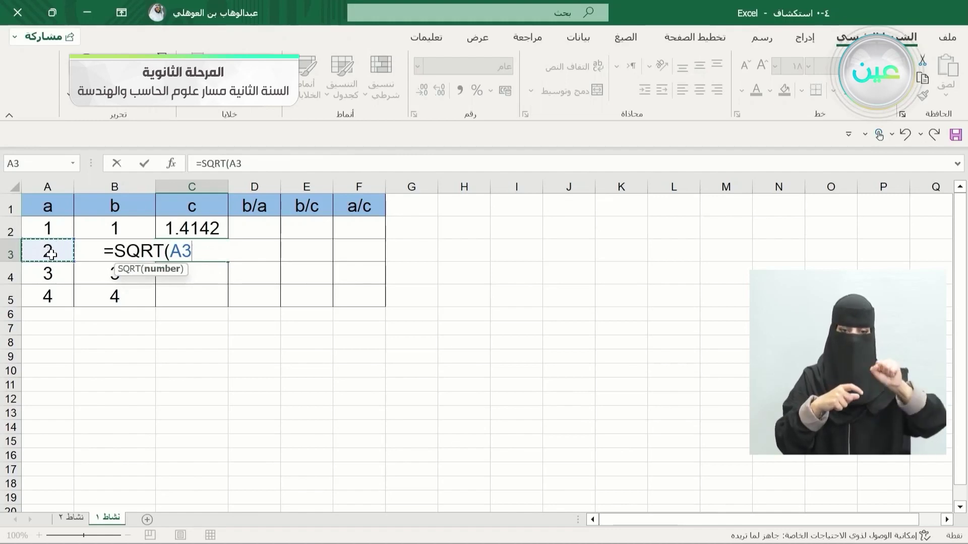
{"action": "type", "text": "^"}
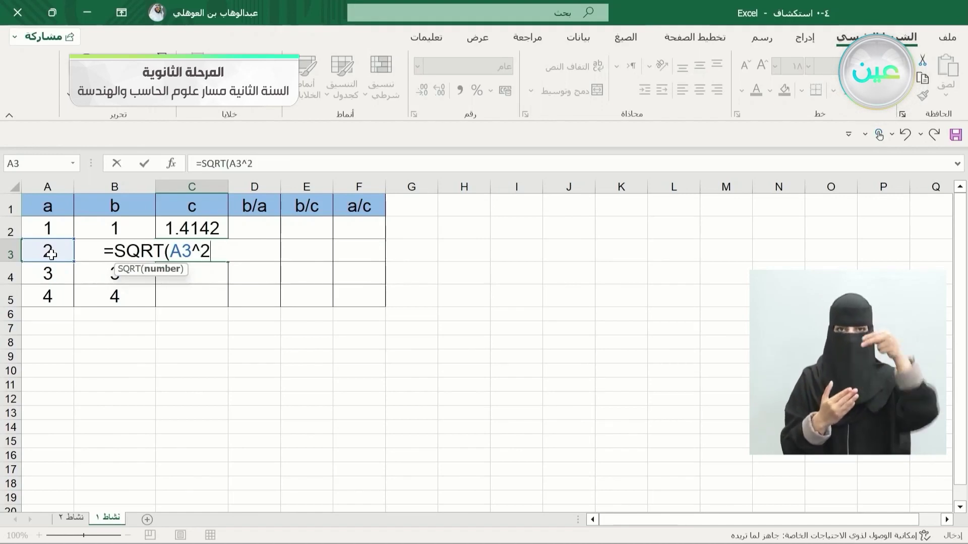
{"action": "type", "text": "2+"}
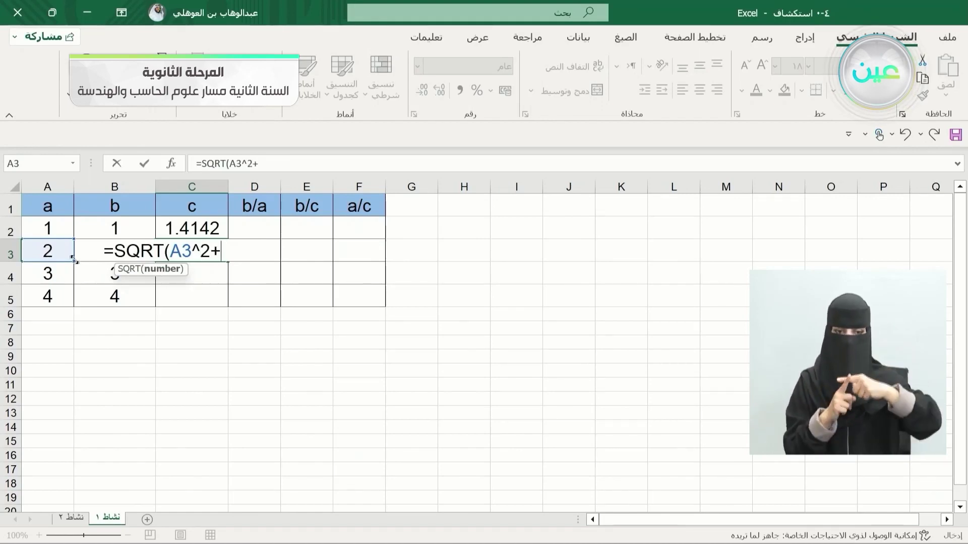
{"action": "left_click", "coordinate": [94, 254]}
{"action": "type", "text": "^"}
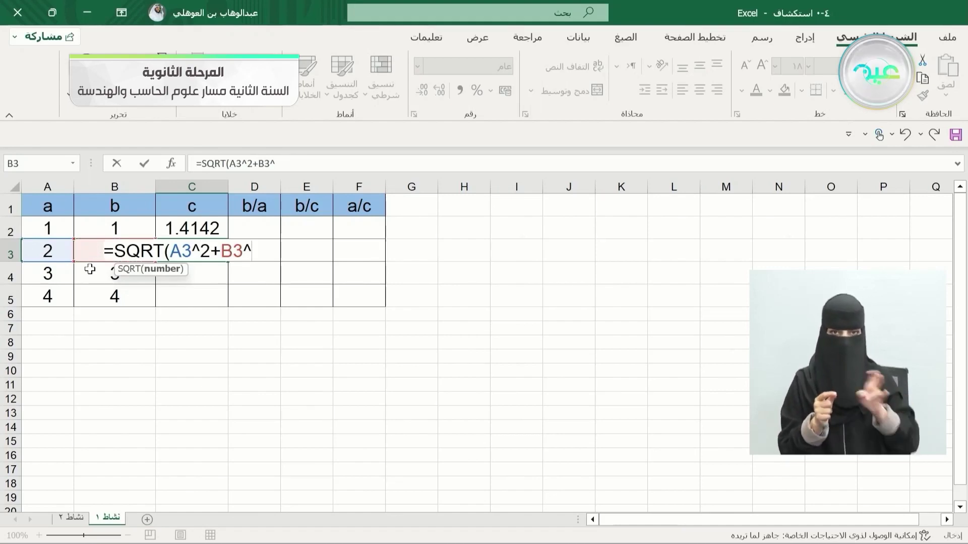
{"action": "type", "text": "2"}
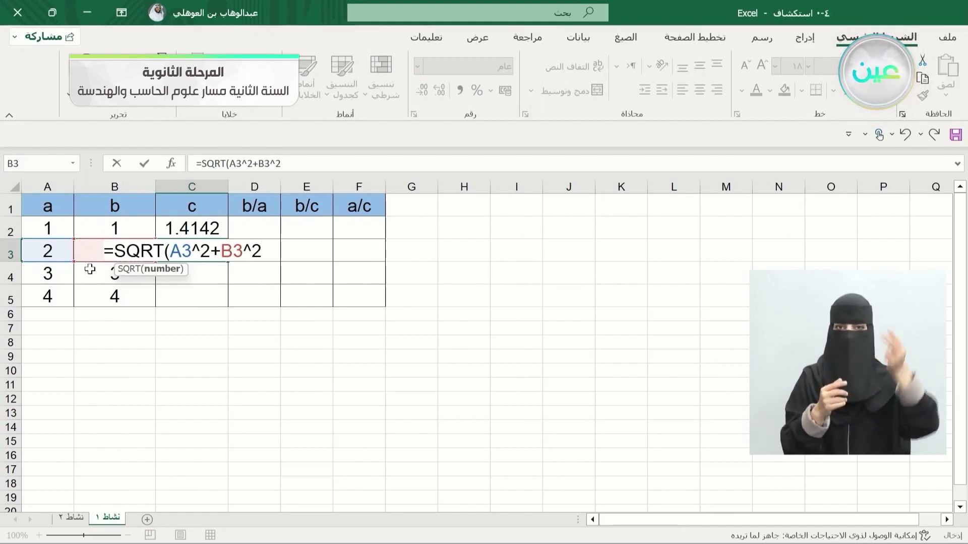
{"action": "type", "text": ")"}
{"action": "key", "text": "Return"}
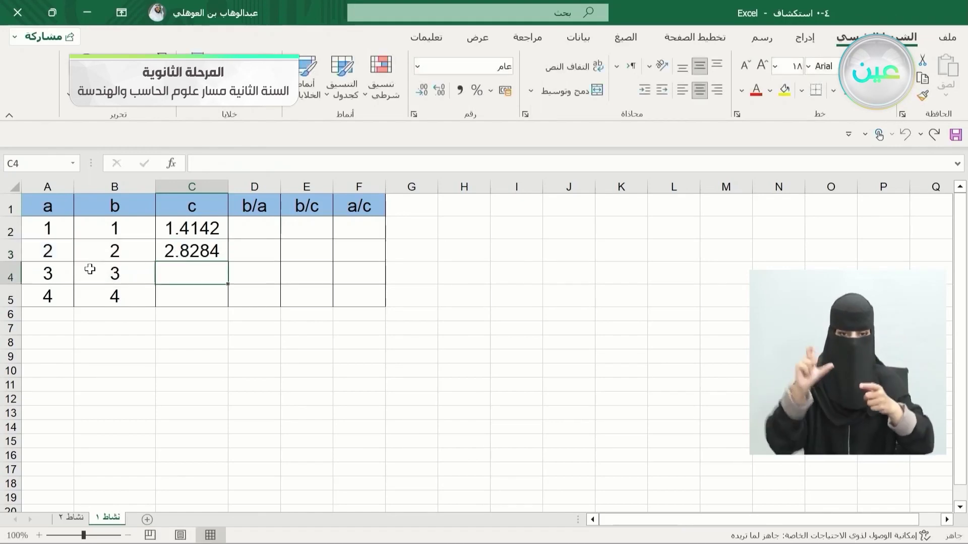
Step: Compare the a values in A2 and A3 with the corresponding c results in C2 and C3
{"action": "left_click", "coordinate": [59, 251]}
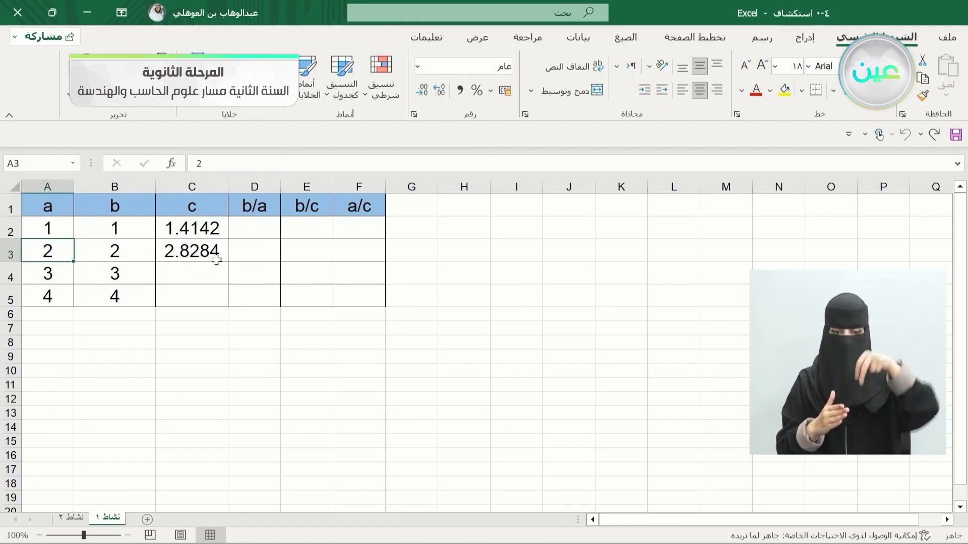
{"action": "left_click", "coordinate": [64, 226]}
{"action": "left_click", "coordinate": [54, 248]}
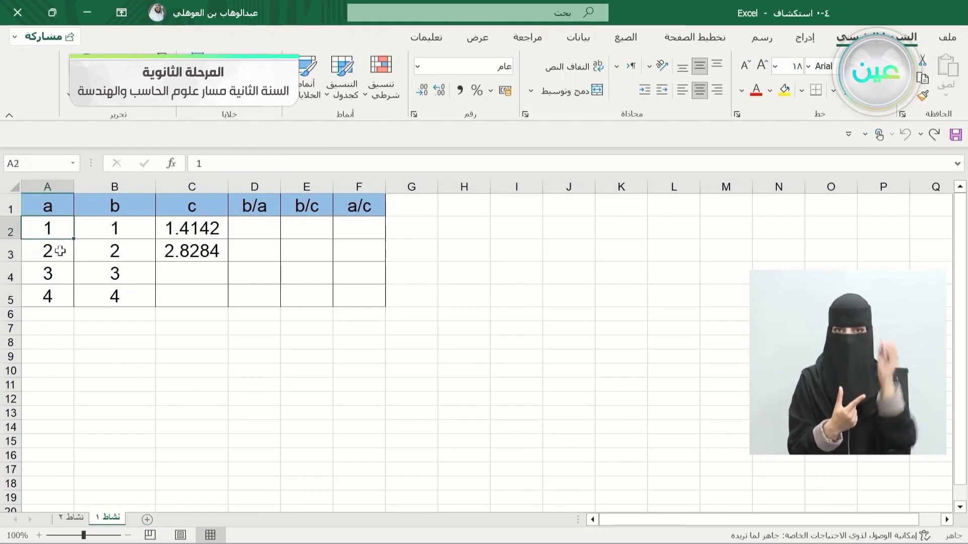
{"action": "left_click", "coordinate": [64, 232]}
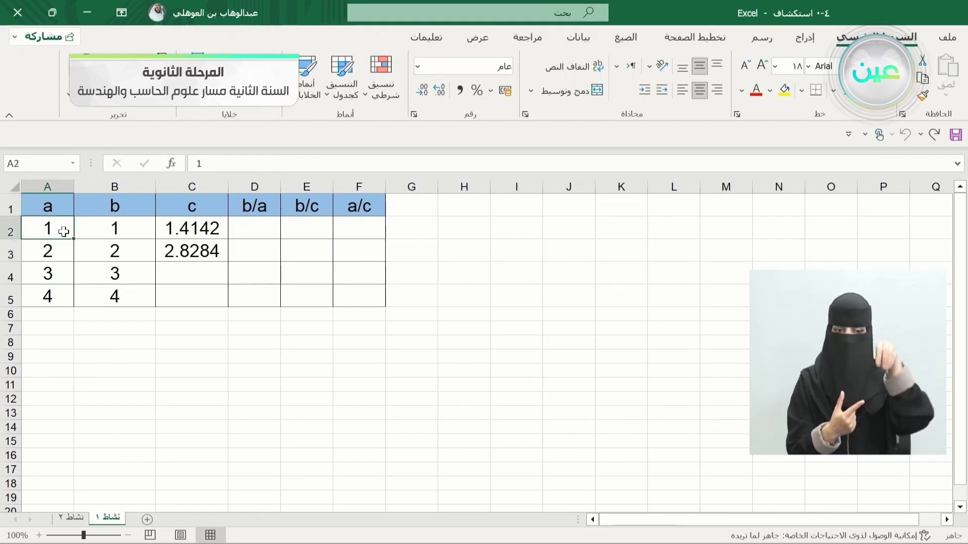
{"action": "left_click", "coordinate": [170, 252]}
{"action": "left_click", "coordinate": [168, 230]}
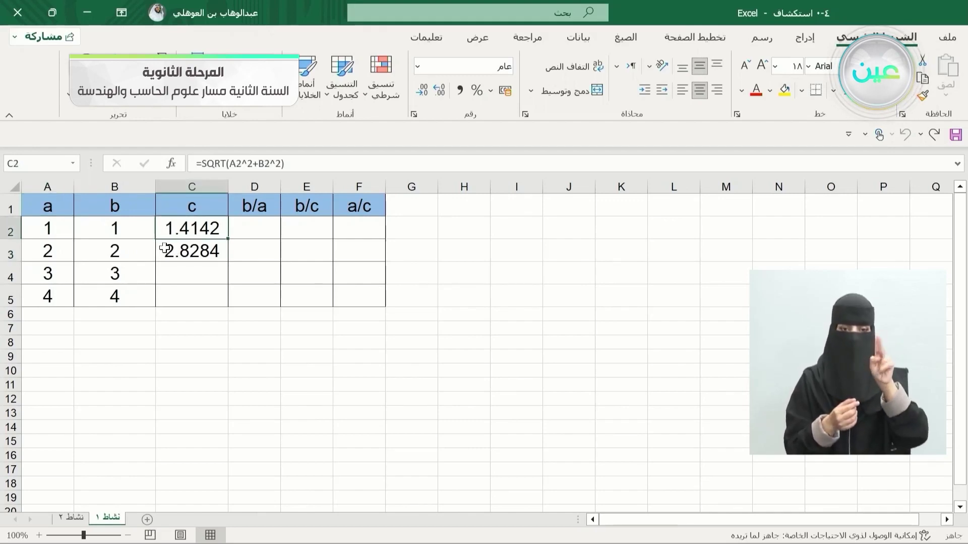
Step: Fill the square-root formula from C3 down to C5 to calculate c for the remaining rows
{"action": "left_click", "coordinate": [164, 250]}
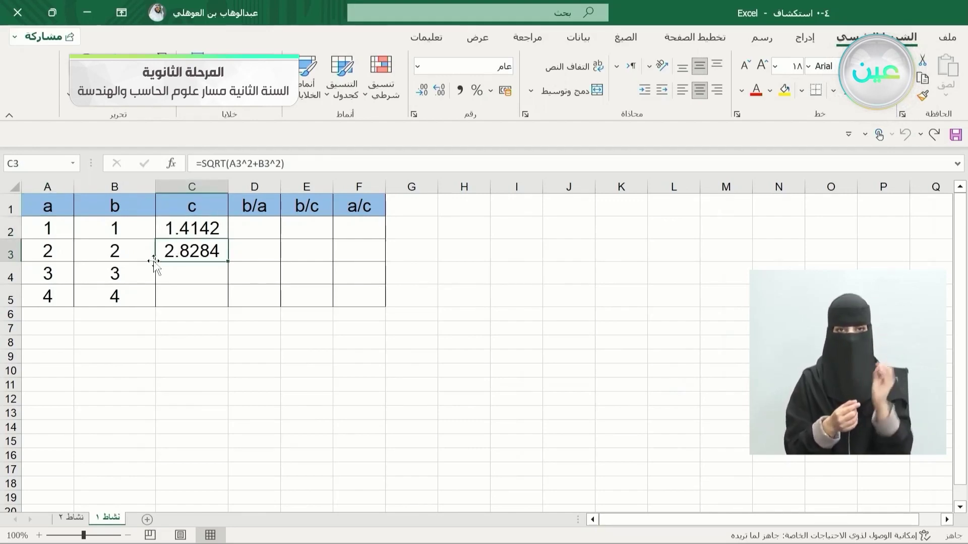
{"action": "left_click", "coordinate": [205, 275]}
{"action": "left_click", "coordinate": [193, 294]}
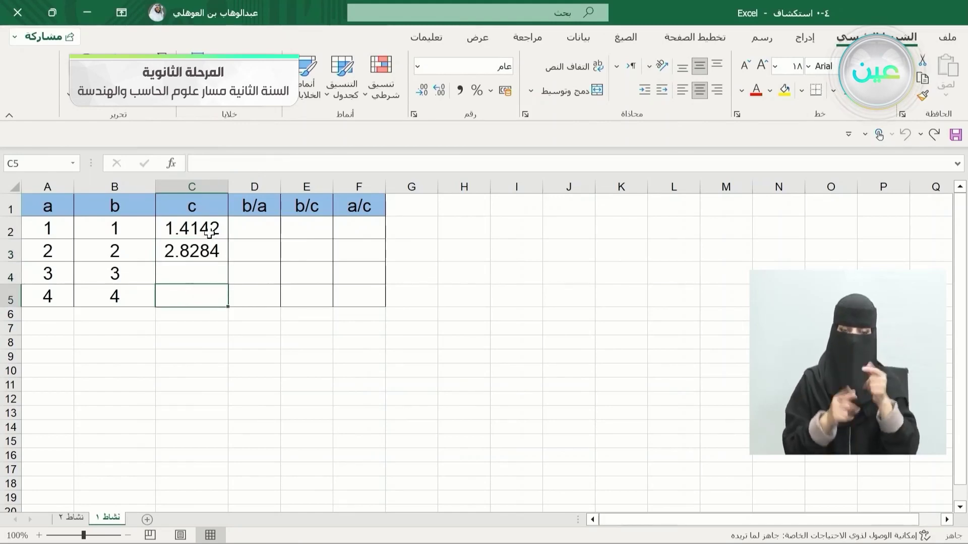
{"action": "left_click", "coordinate": [215, 251]}
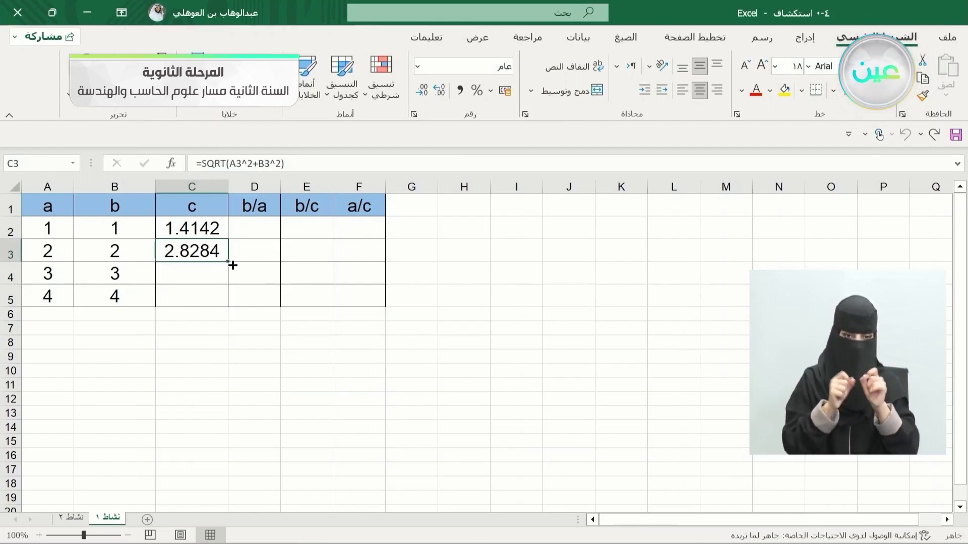
{"action": "left_click_drag", "start_coordinate": [228, 262], "coordinate": [225, 300]}
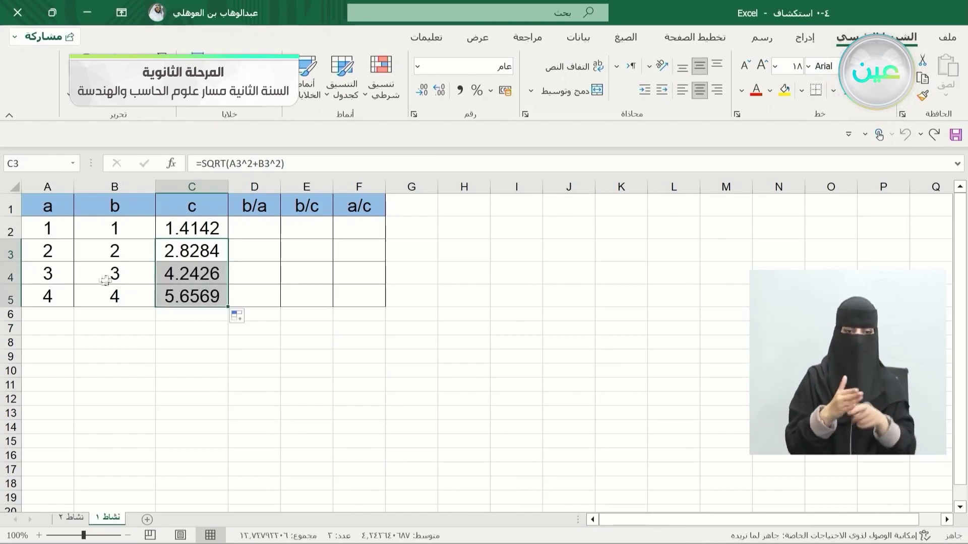
Step: Compare the a and b values with the calculated c values across the table rows
{"action": "left_click_drag", "start_coordinate": [63, 275], "coordinate": [106, 277]}
{"action": "left_click", "coordinate": [217, 278]}
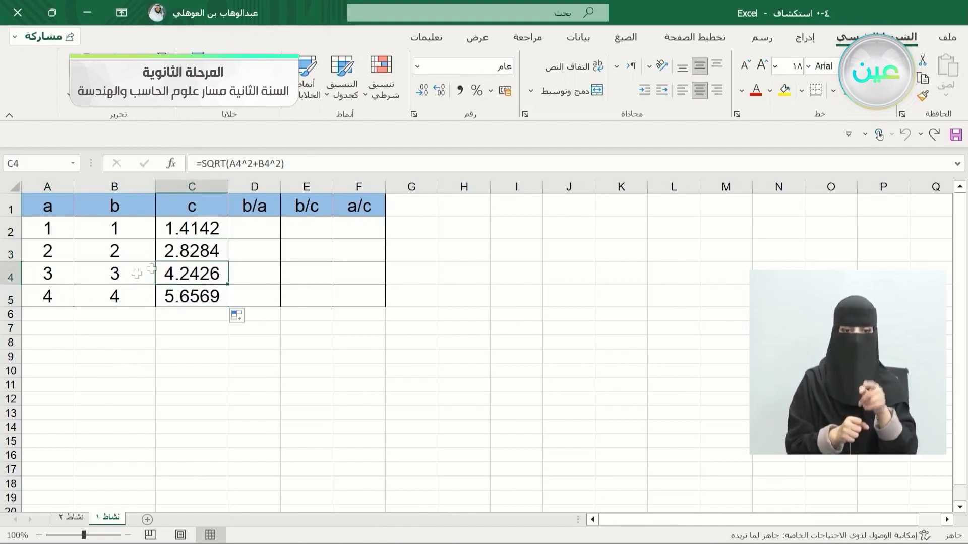
{"action": "left_click", "coordinate": [56, 300]}
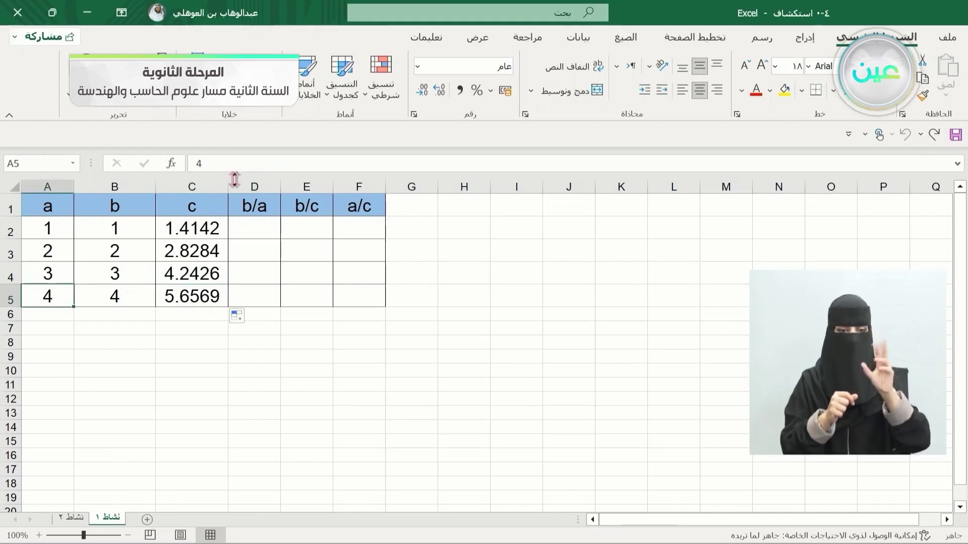
{"action": "left_click", "coordinate": [179, 292]}
{"action": "left_click_drag", "start_coordinate": [198, 227], "coordinate": [186, 291]}
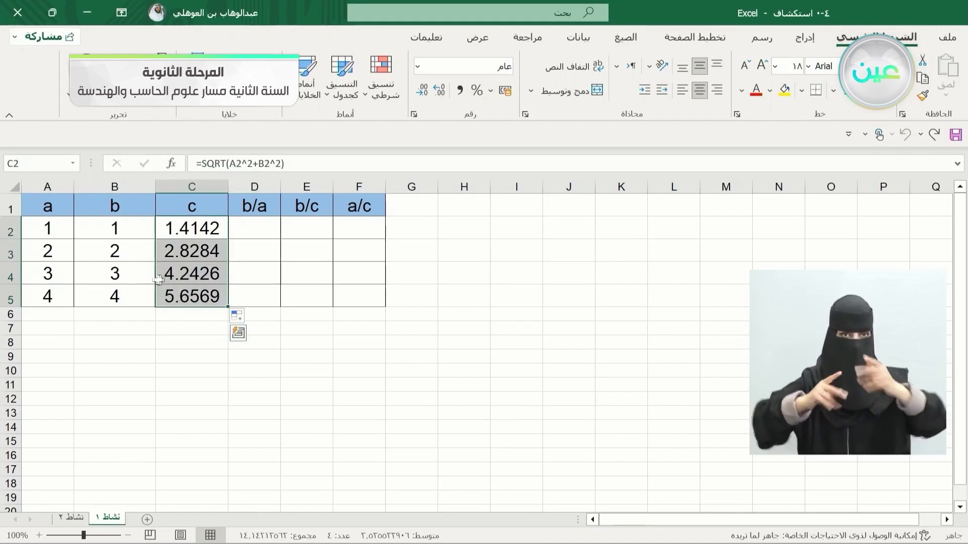
{"action": "left_click_drag", "start_coordinate": [108, 287], "coordinate": [55, 295]}
{"action": "left_click", "coordinate": [56, 275]}
{"action": "left_click", "coordinate": [69, 250]}
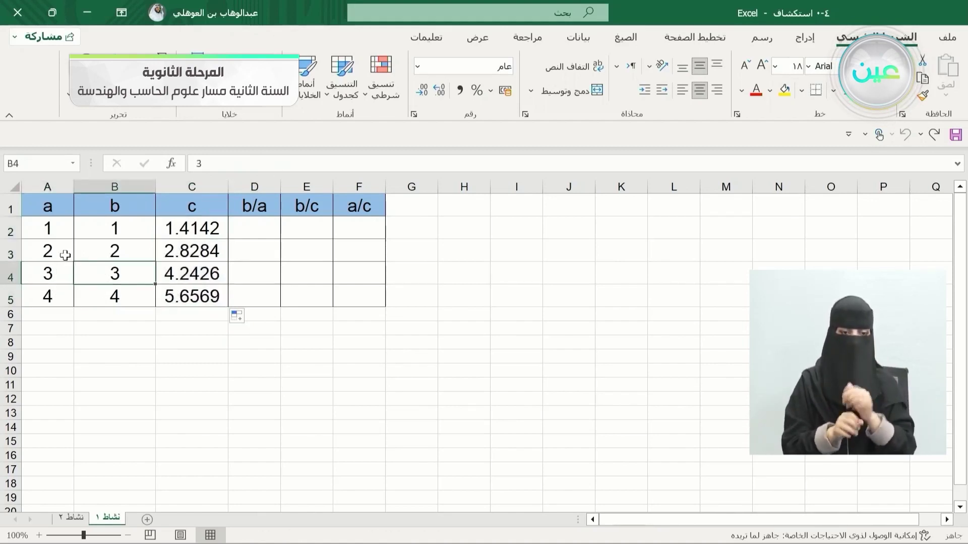
{"action": "left_click", "coordinate": [95, 250]}
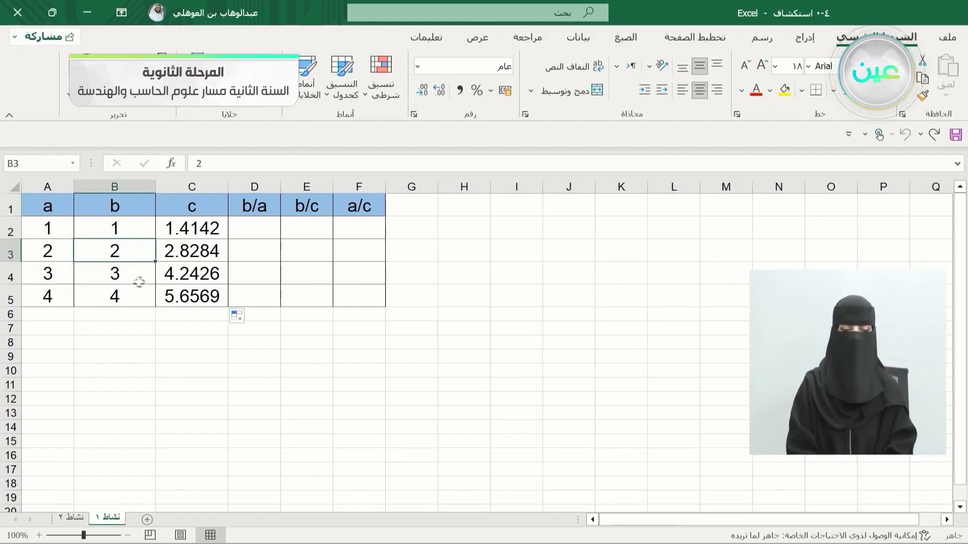
{"action": "left_click", "coordinate": [121, 281]}
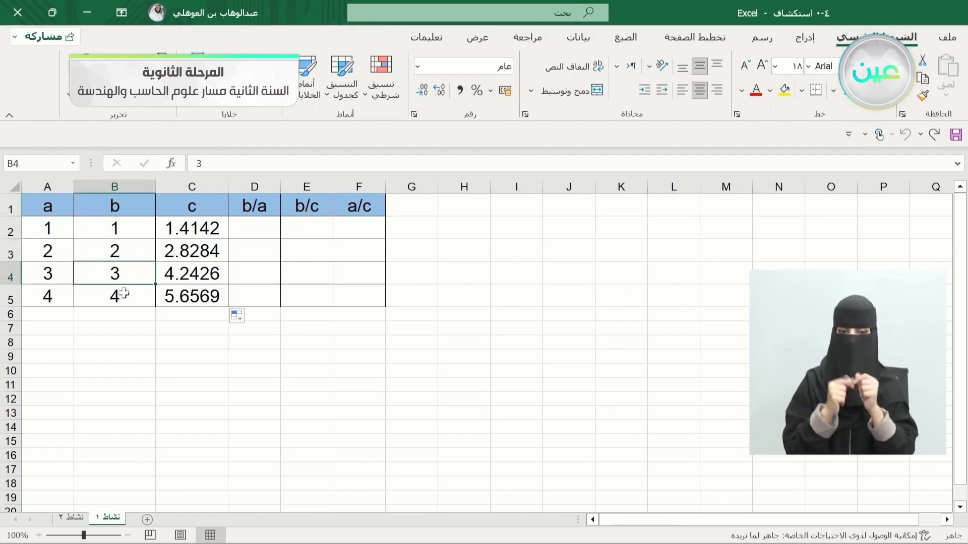
Step: Calculate the b/a ratio with the formula =B2/A2 in D2 and fill it down to D5
{"action": "left_click", "coordinate": [252, 226]}
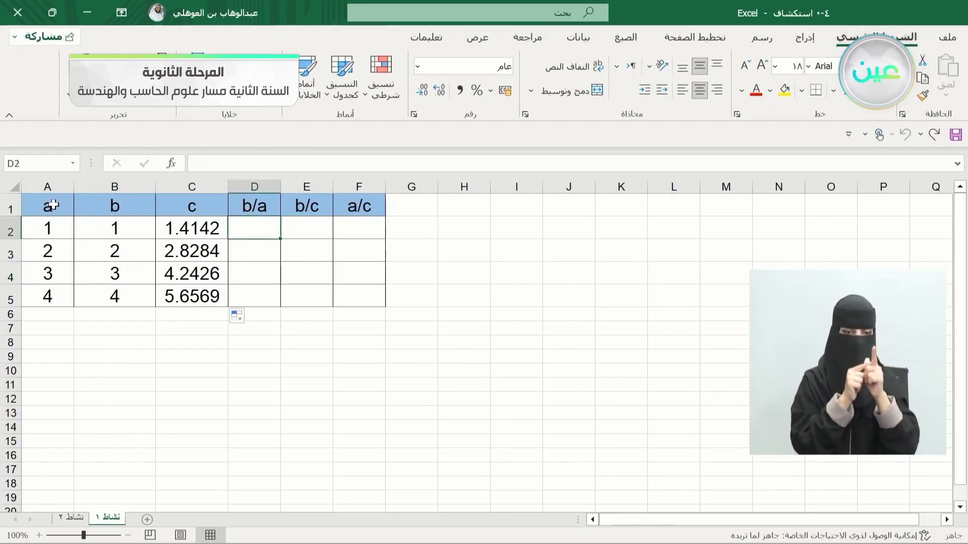
{"action": "left_click", "coordinate": [113, 228]}
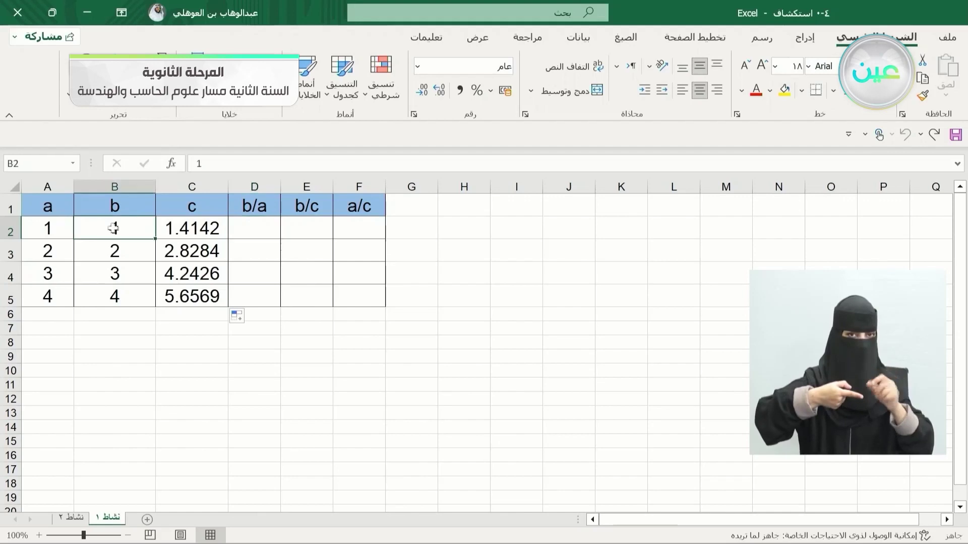
{"action": "left_click", "coordinate": [233, 229]}
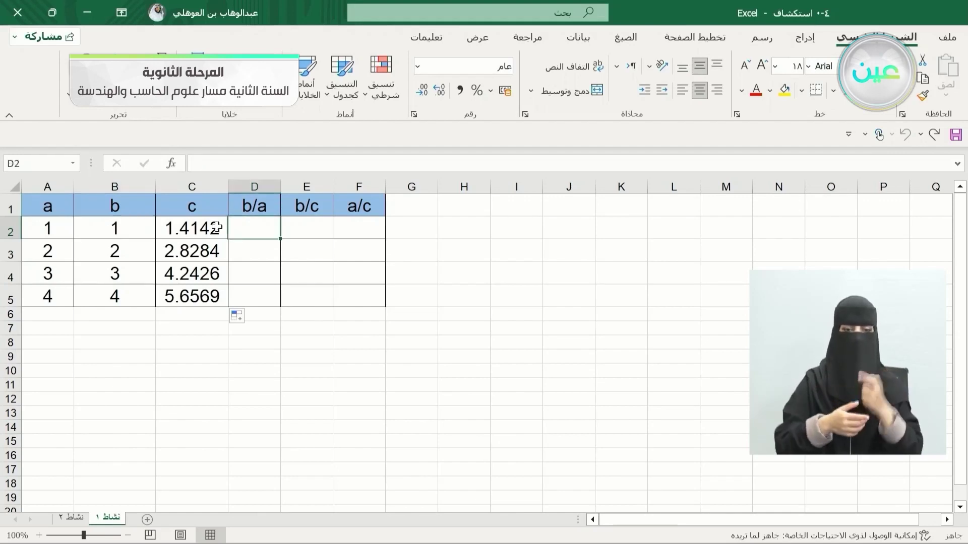
{"action": "type", "text": "="}
{"action": "left_click", "coordinate": [121, 229]}
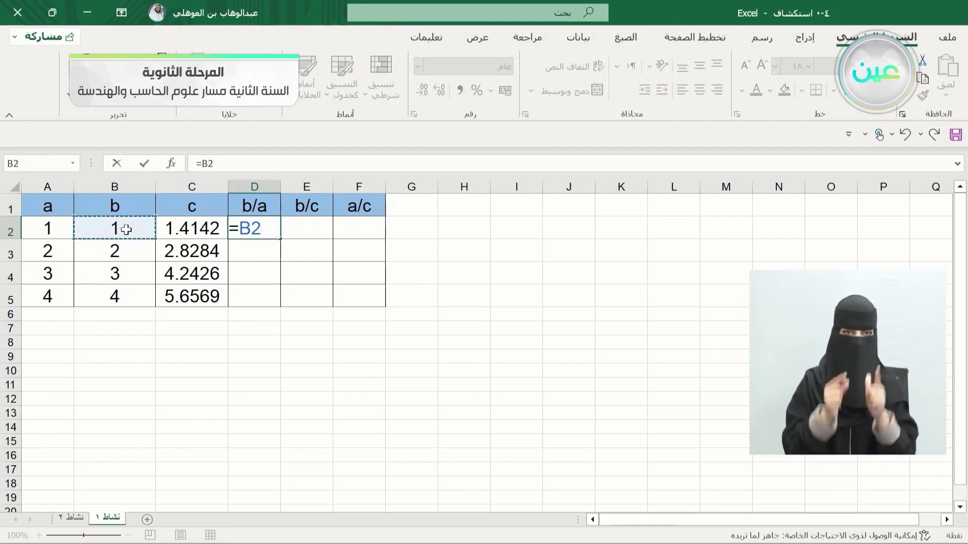
{"action": "type", "text": "/"}
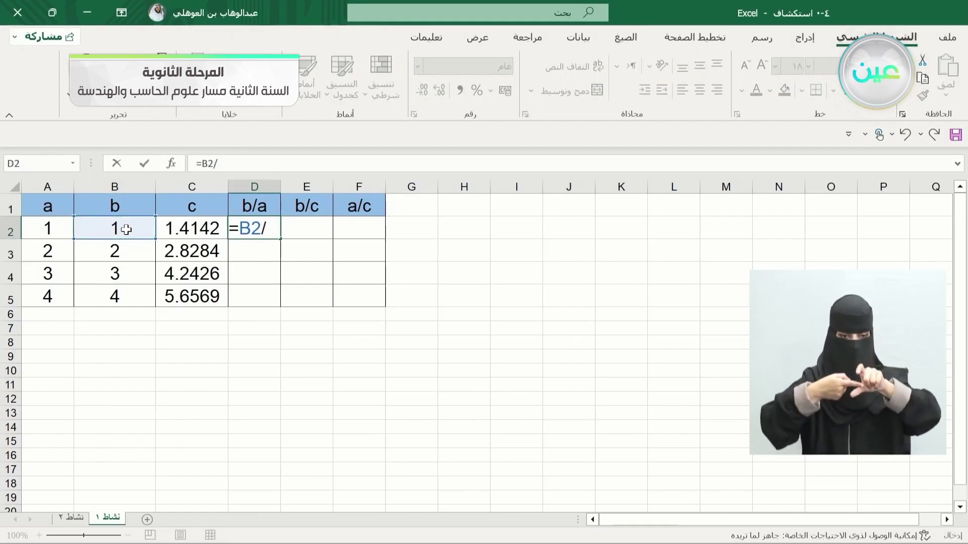
{"action": "left_click", "coordinate": [59, 231]}
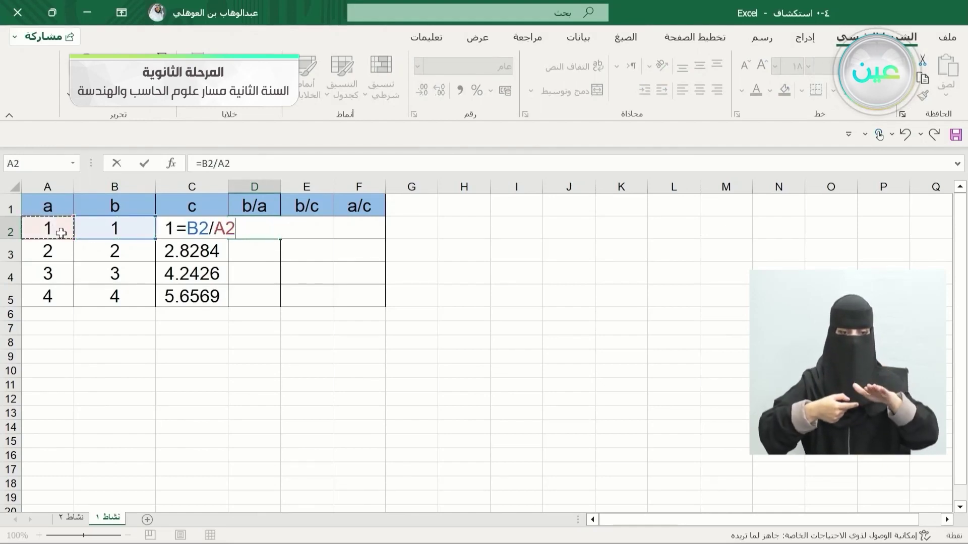
{"action": "key", "text": "Return"}
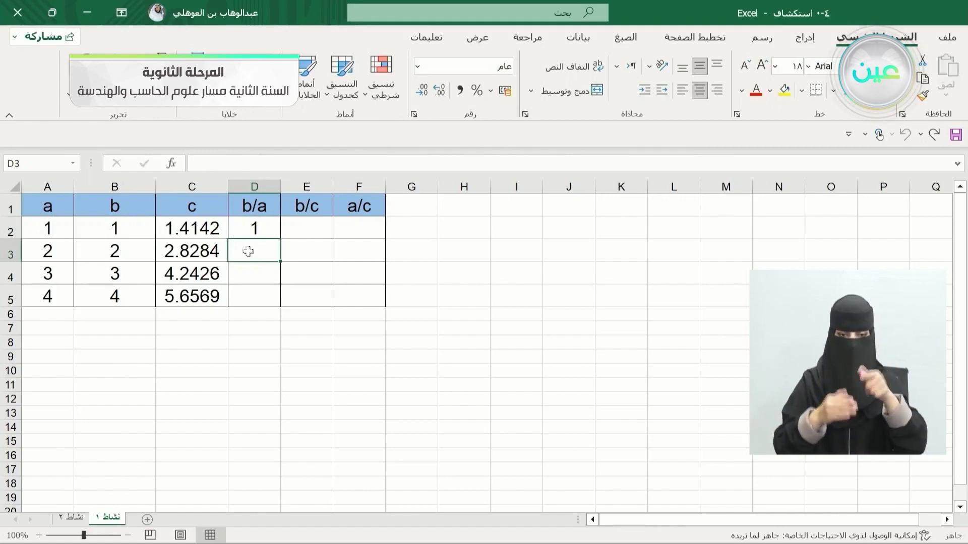
{"action": "left_click", "coordinate": [277, 234]}
{"action": "left_click_drag", "start_coordinate": [280, 239], "coordinate": [278, 301]}
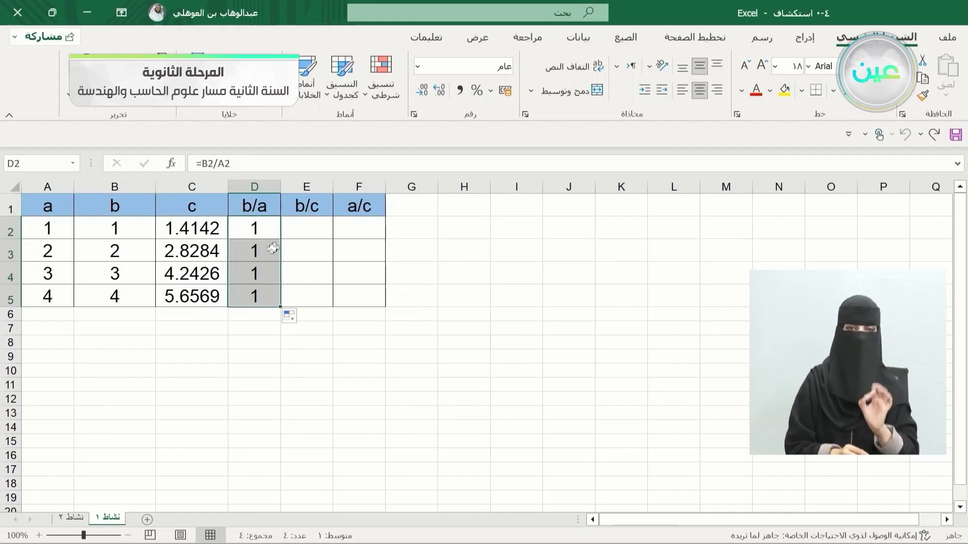
Step: Enter the formula =B2/C2 in cell E2 to calculate the b/c ratio for the first row
{"action": "left_click", "coordinate": [298, 226]}
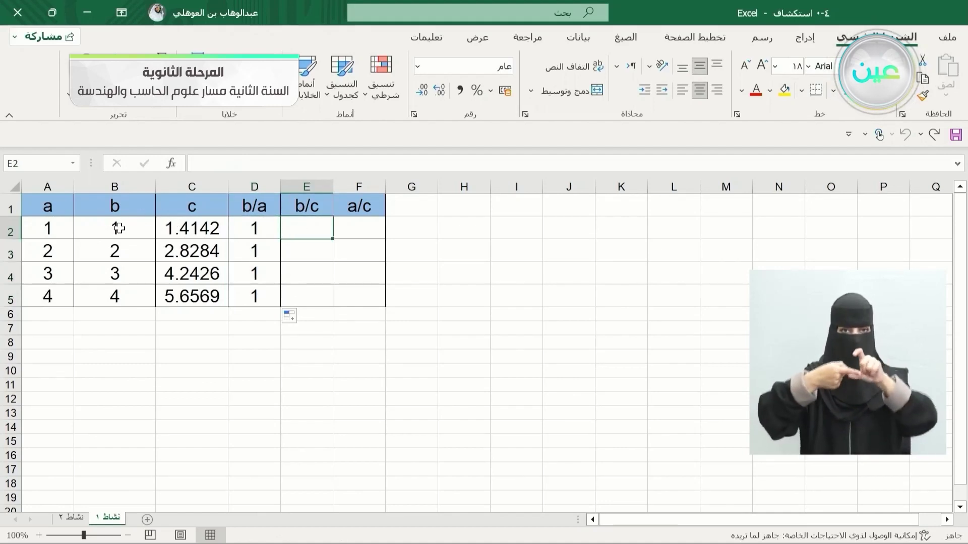
{"action": "type", "text": "="}
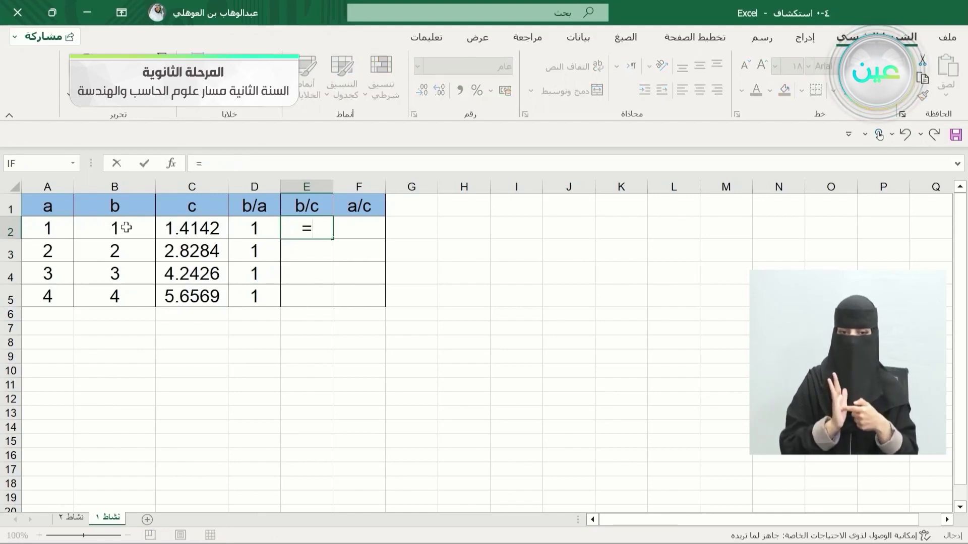
{"action": "left_click", "coordinate": [126, 228]}
{"action": "type", "text": "/"}
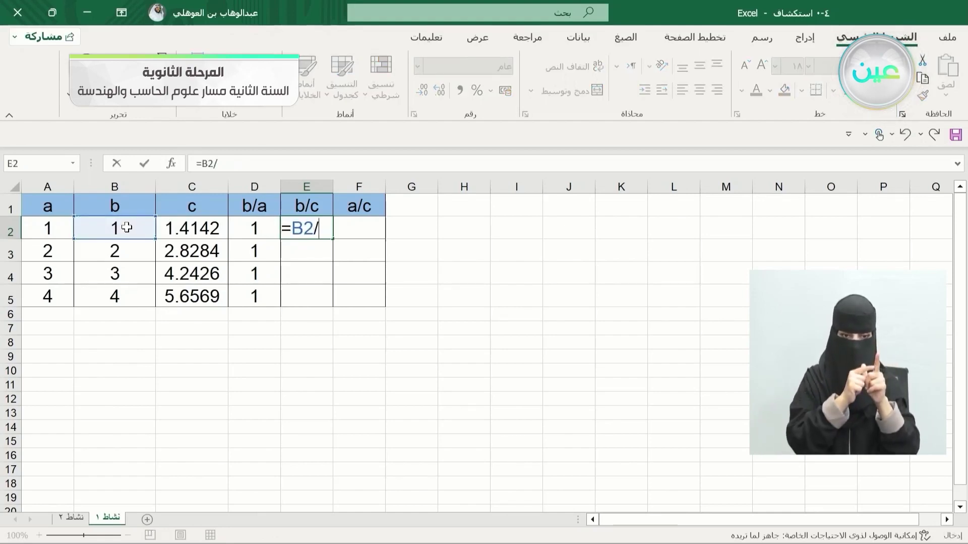
{"action": "left_click", "coordinate": [210, 229]}
{"action": "key", "text": "Return"}
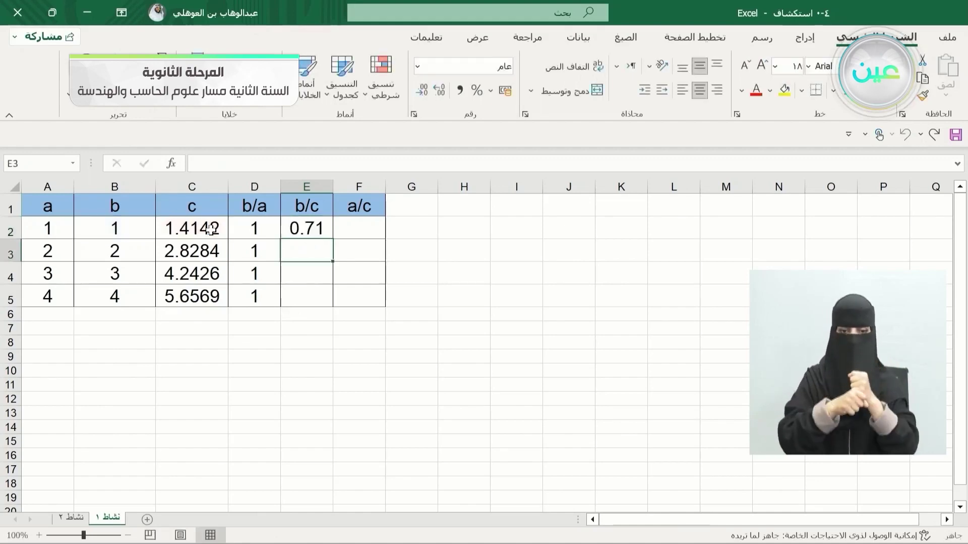
Step: Widen column E to show five decimal places and fill the b/c formula from E2 down to E5
{"action": "left_click_drag", "start_coordinate": [334, 186], "coordinate": [356, 187]}
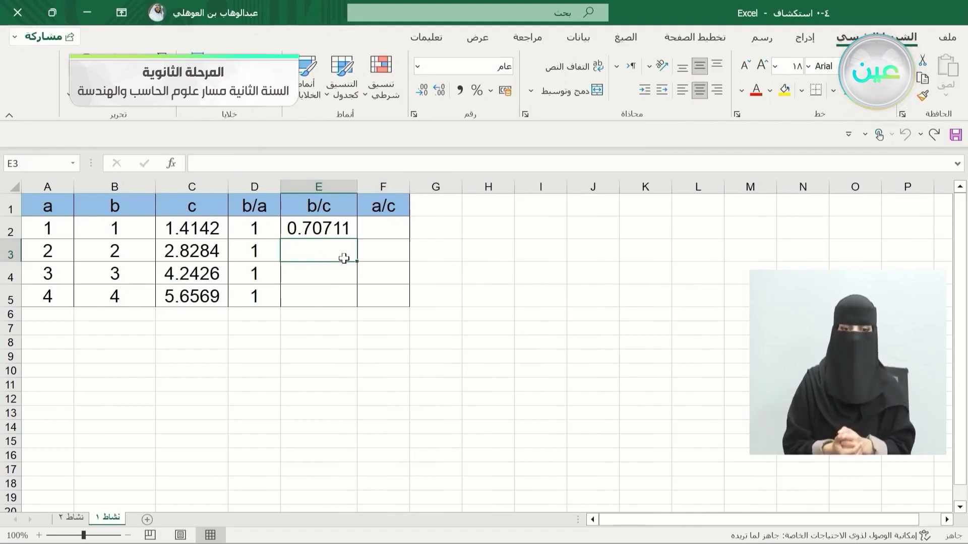
{"action": "left_click", "coordinate": [326, 223]}
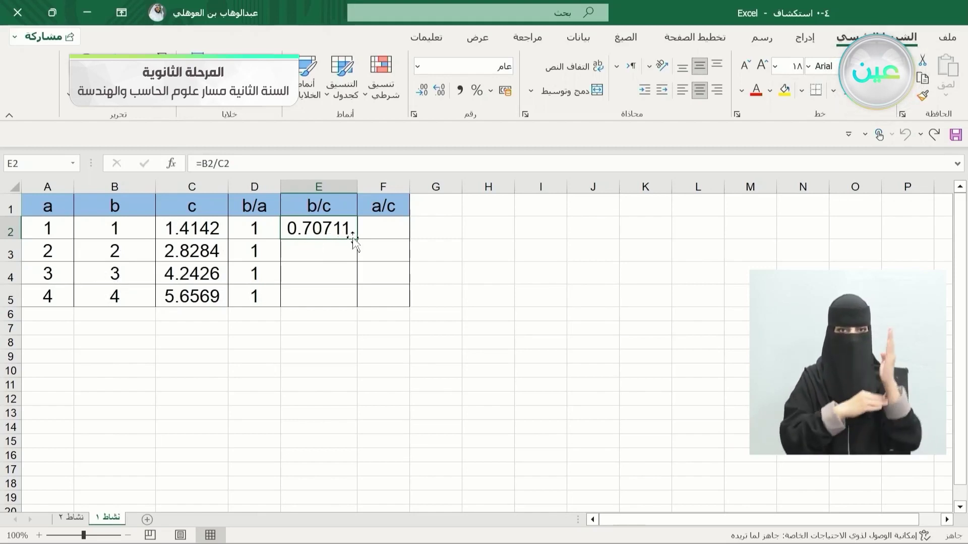
{"action": "left_click_drag", "start_coordinate": [355, 240], "coordinate": [344, 292]}
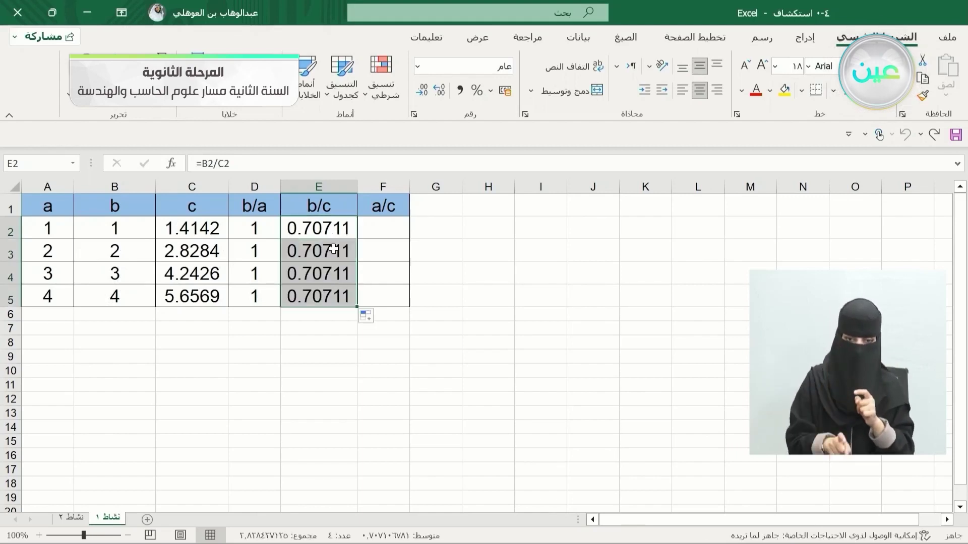
Step: Test the ratios with larger sides by setting both a and b in row 5 to 1000
{"action": "left_click", "coordinate": [117, 251]}
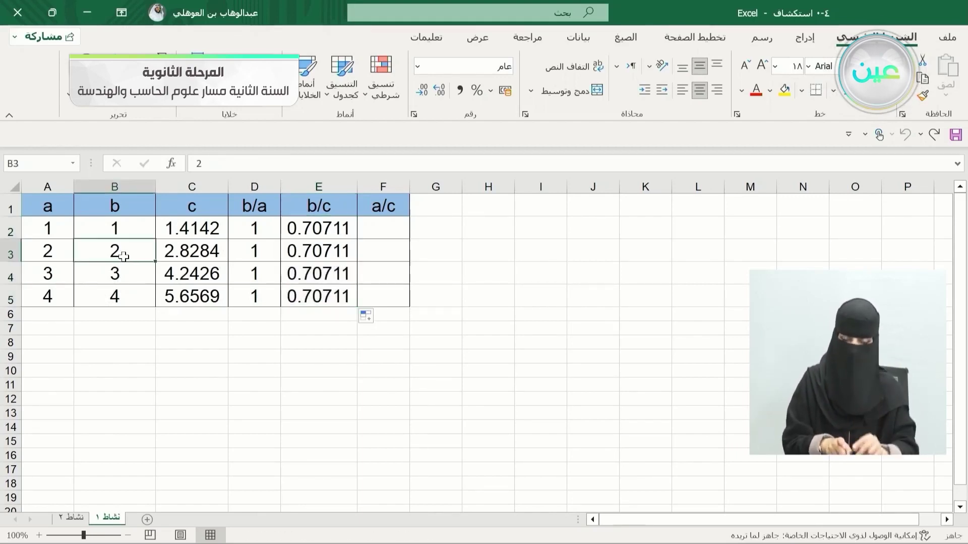
{"action": "left_click", "coordinate": [114, 229]}
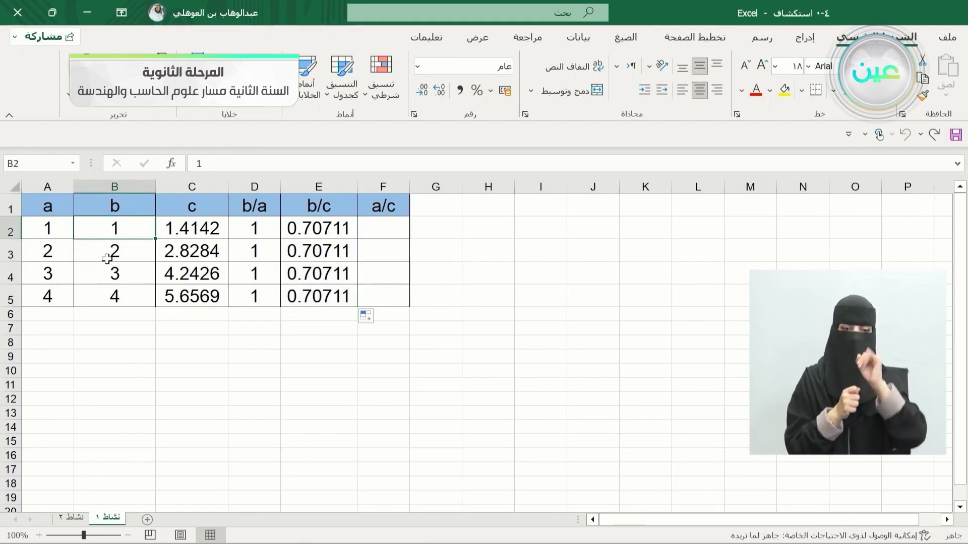
{"action": "left_click", "coordinate": [107, 257]}
{"action": "left_click", "coordinate": [109, 277]}
{"action": "left_click", "coordinate": [121, 300]}
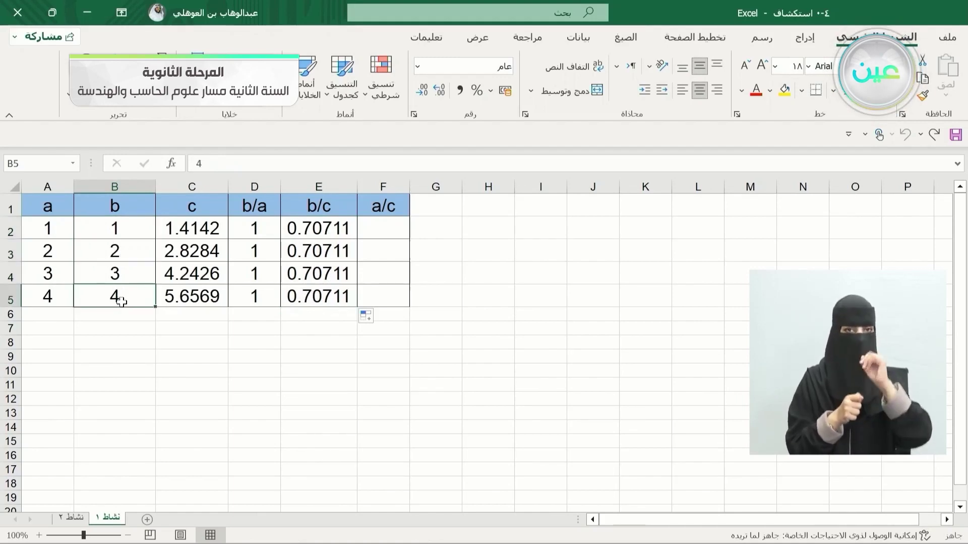
{"action": "left_click", "coordinate": [55, 298]}
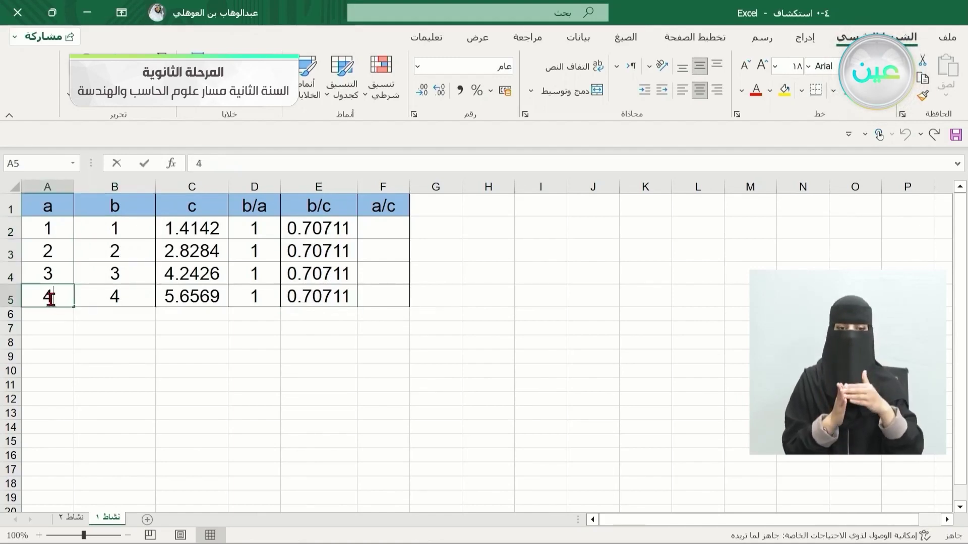
{"action": "type", "text": "1000"}
{"action": "key", "text": "Tab"}
{"action": "type", "text": "1000"}
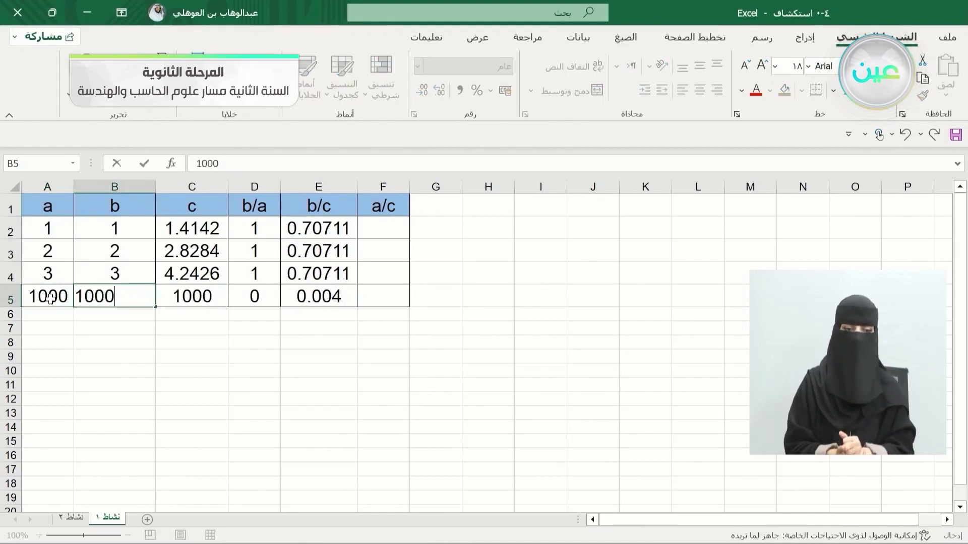
{"action": "key", "text": "Tab"}
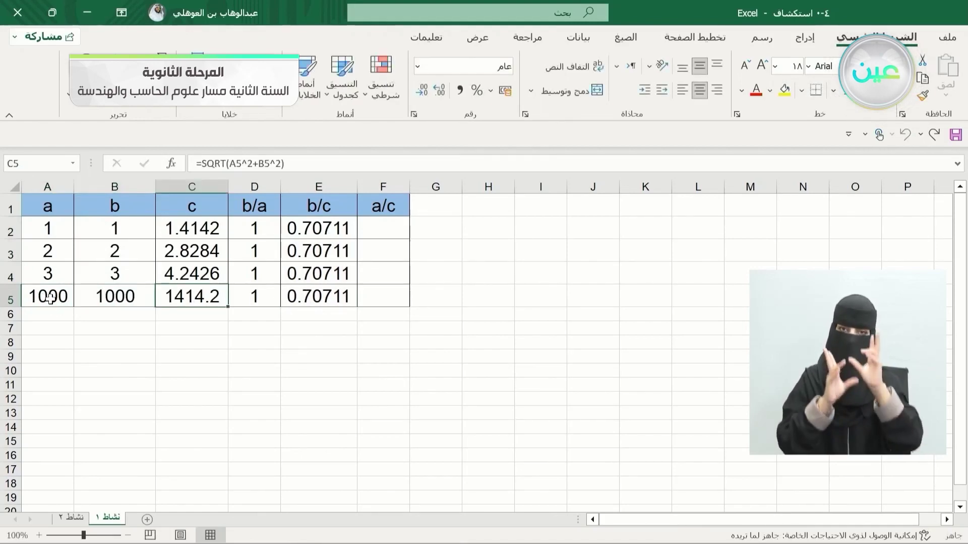
Step: Set the a and b values in A5 and B5 back to 4
{"action": "left_click", "coordinate": [50, 298]}
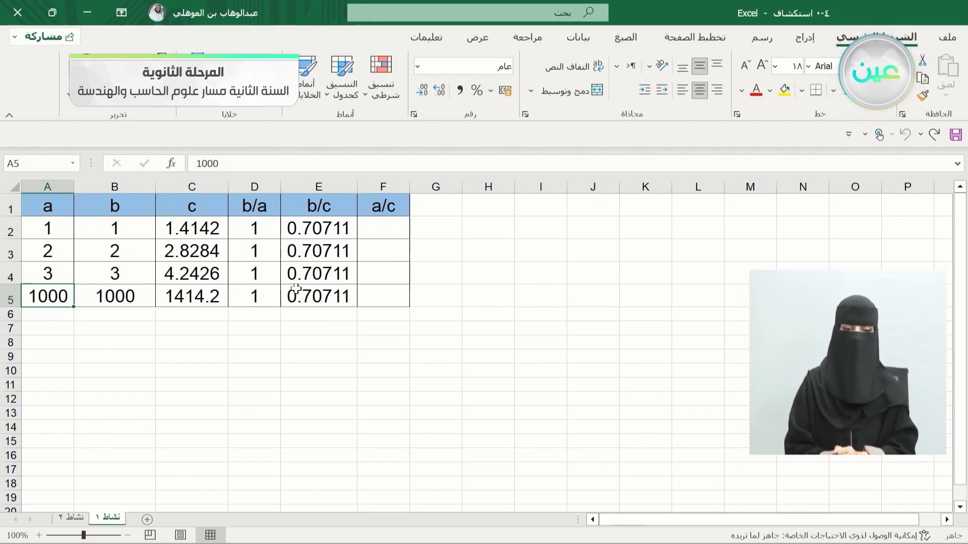
{"action": "type", "text": "4"}
{"action": "key", "text": "Tab"}
{"action": "type", "text": "4"}
{"action": "key", "text": "Tab"}
{"action": "key", "text": "Tab"}
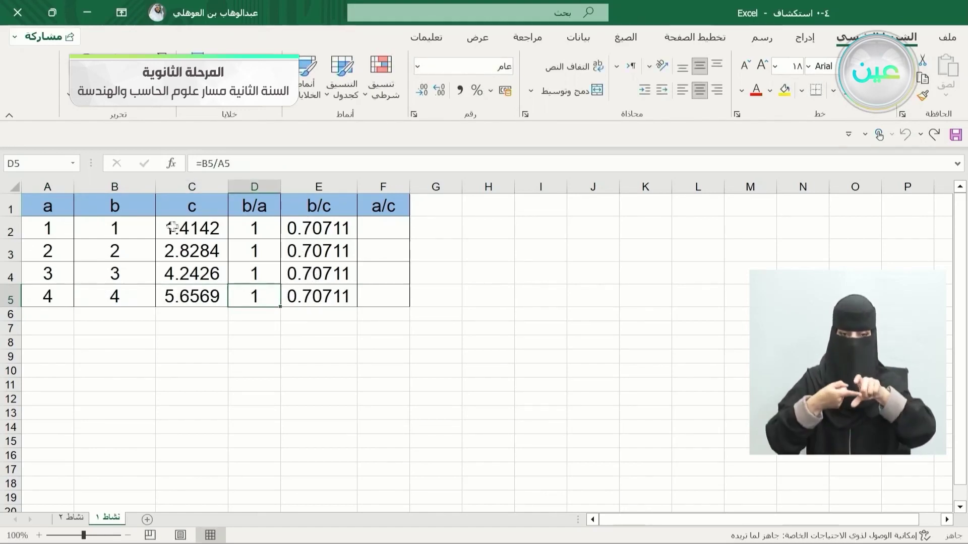
Step: Enter the formula =A2/C2 in cell F2 to calculate the a/c ratio for the first row
{"action": "left_click", "coordinate": [56, 231]}
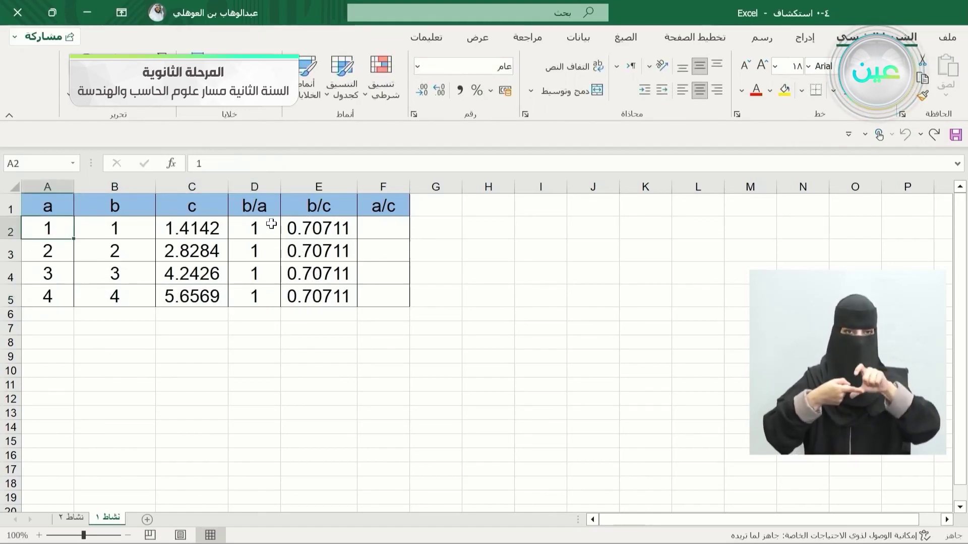
{"action": "left_click", "coordinate": [372, 231]}
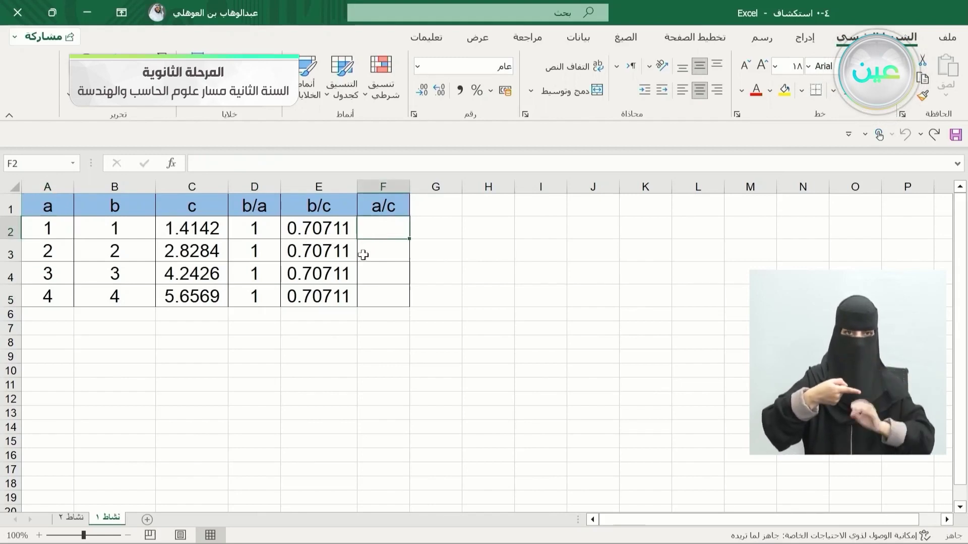
{"action": "type", "text": "="}
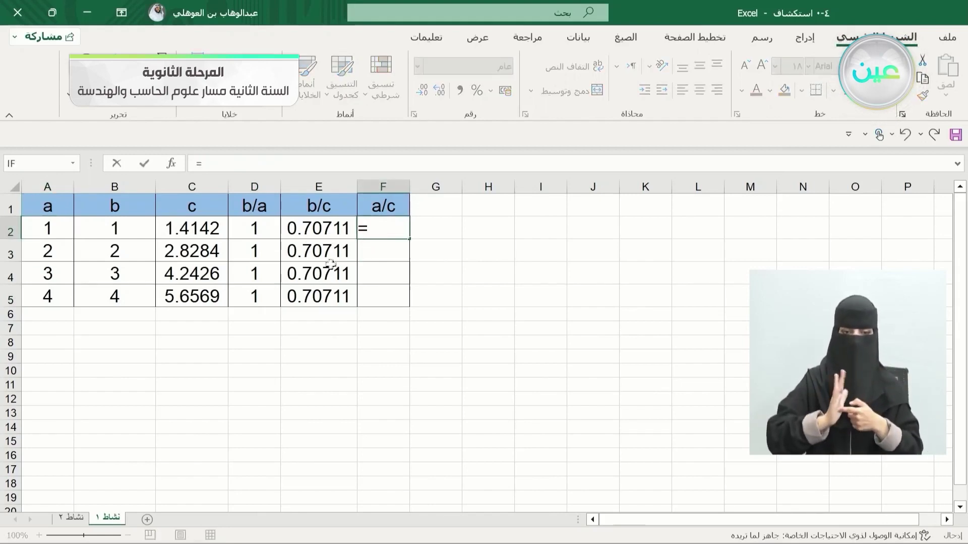
{"action": "left_click", "coordinate": [59, 230]}
{"action": "type", "text": "/"}
{"action": "left_click", "coordinate": [173, 229]}
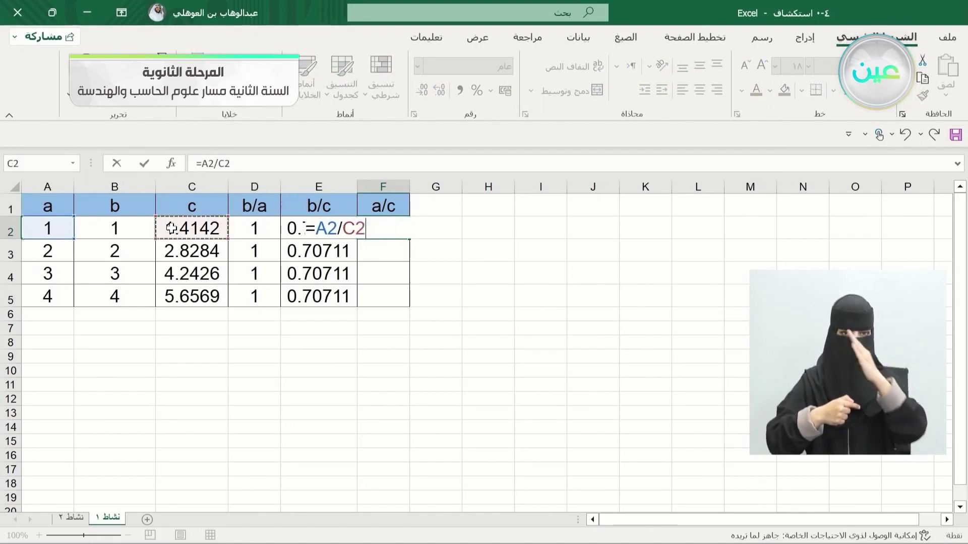
{"action": "key", "text": "Return"}
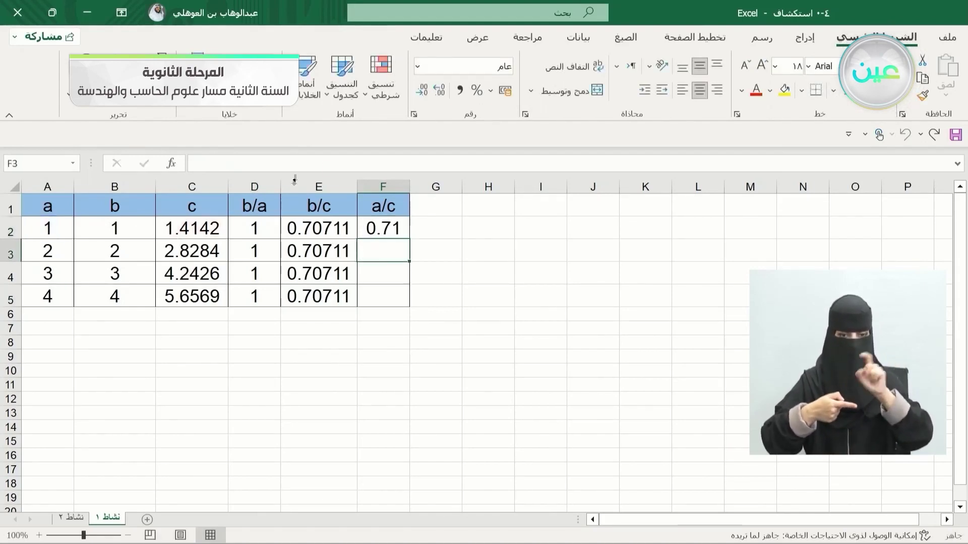
Step: Widen column F to show five decimal places and fill the a/c formula from F2 down to F5
{"action": "double_click", "coordinate": [409, 187]}
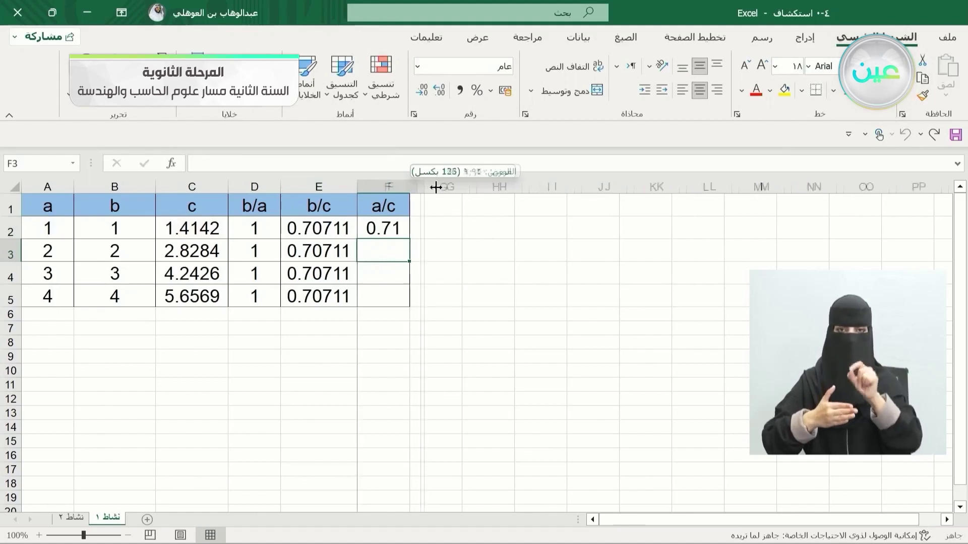
{"action": "left_click", "coordinate": [383, 228]}
{"action": "left_click_drag", "start_coordinate": [436, 240], "coordinate": [434, 301]}
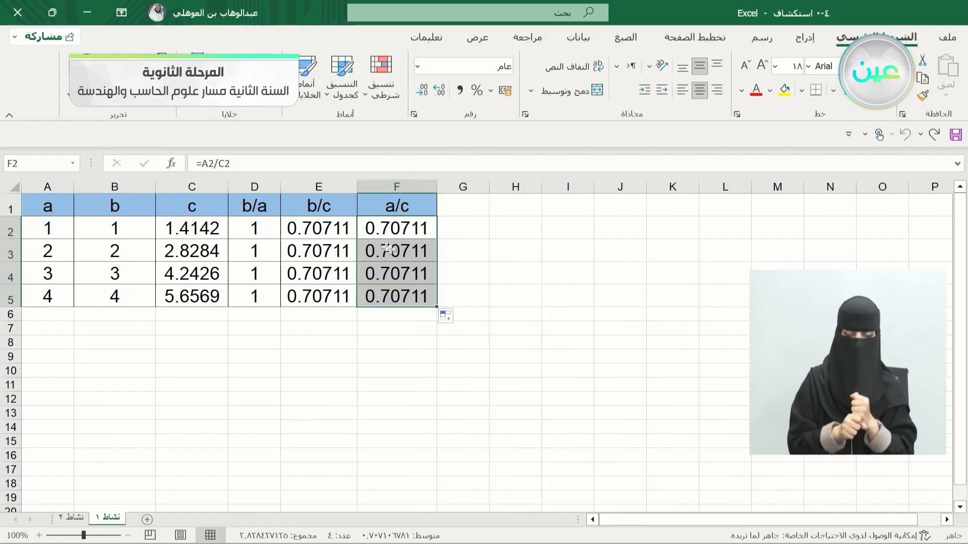
Step: Examine the b/c ratios in rows 3 and 4 and compare sides a, b and c in row 2
{"action": "left_click", "coordinate": [314, 254]}
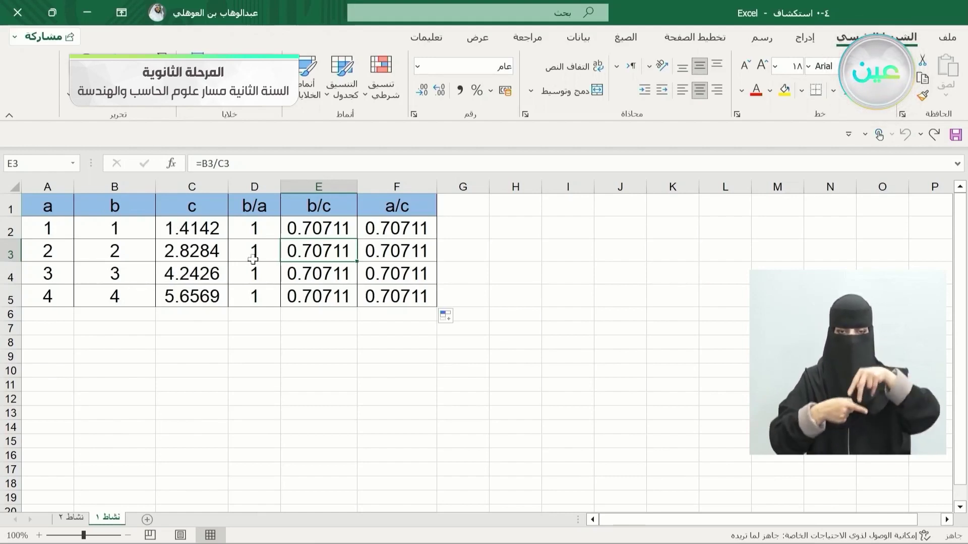
{"action": "left_click", "coordinate": [301, 271]}
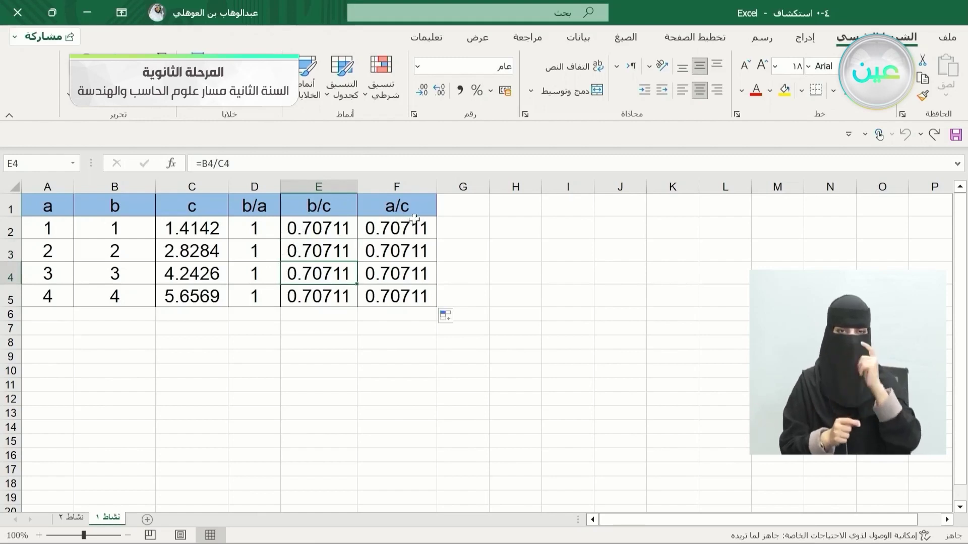
{"action": "left_click", "coordinate": [44, 230]}
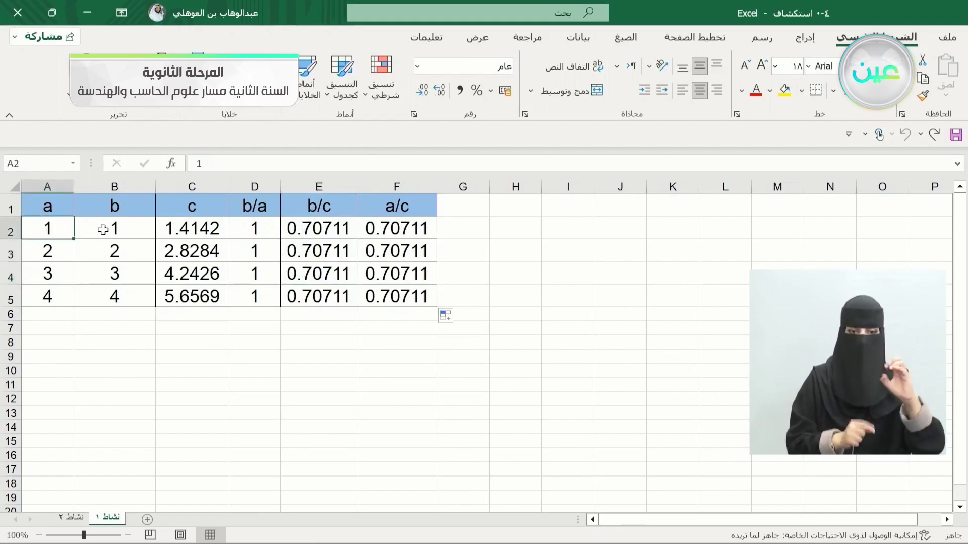
{"action": "key", "text": "Tab"}
{"action": "left_click", "coordinate": [46, 230]}
{"action": "left_click", "coordinate": [101, 230]}
{"action": "left_click", "coordinate": [47, 229]}
{"action": "left_click", "coordinate": [100, 230]}
{"action": "left_click", "coordinate": [50, 228]}
{"action": "left_click", "coordinate": [101, 225]}
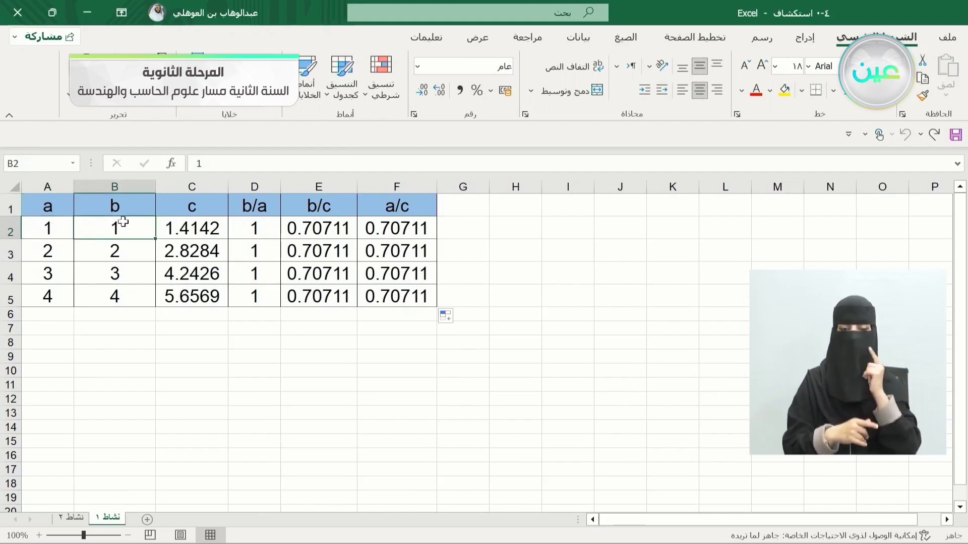
{"action": "left_click", "coordinate": [61, 226]}
{"action": "left_click", "coordinate": [174, 230]}
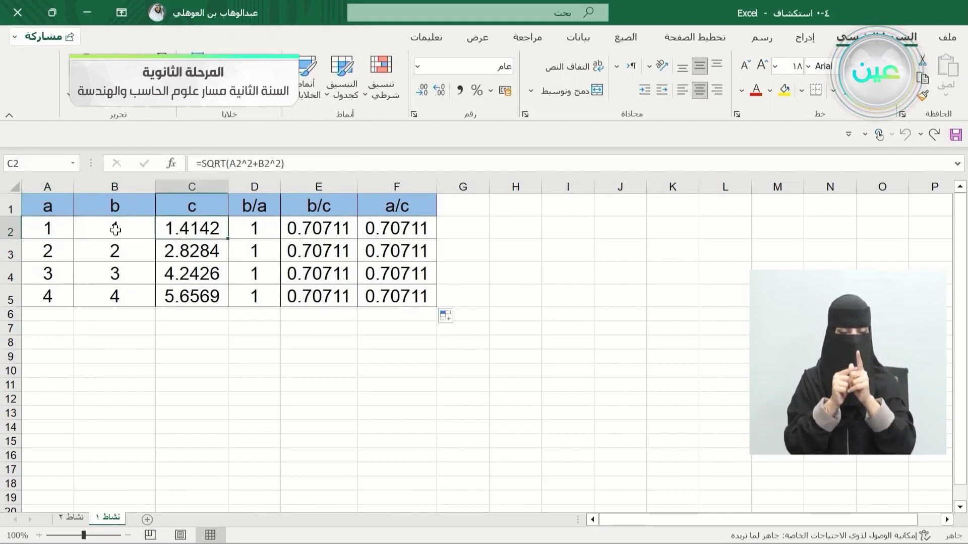
{"action": "left_click", "coordinate": [115, 229]}
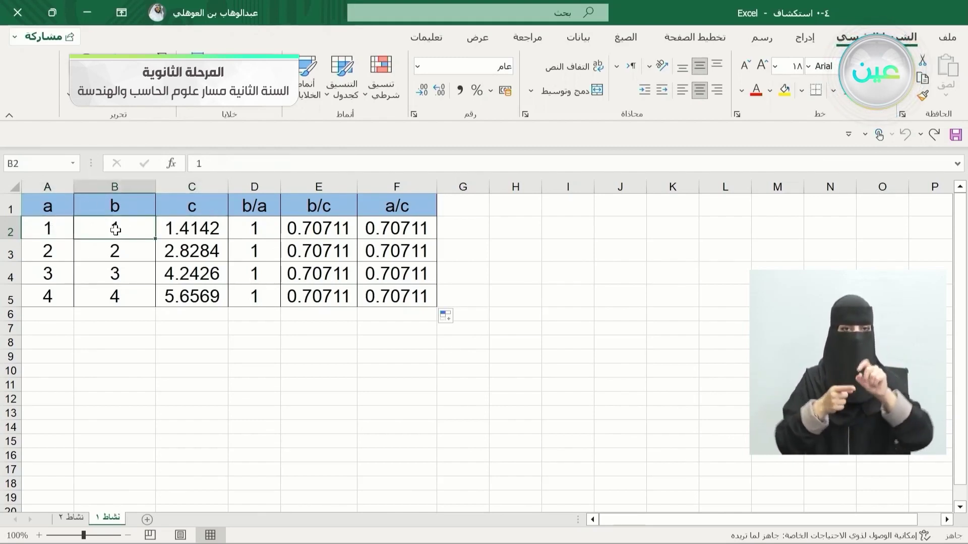
{"action": "left_click", "coordinate": [191, 228]}
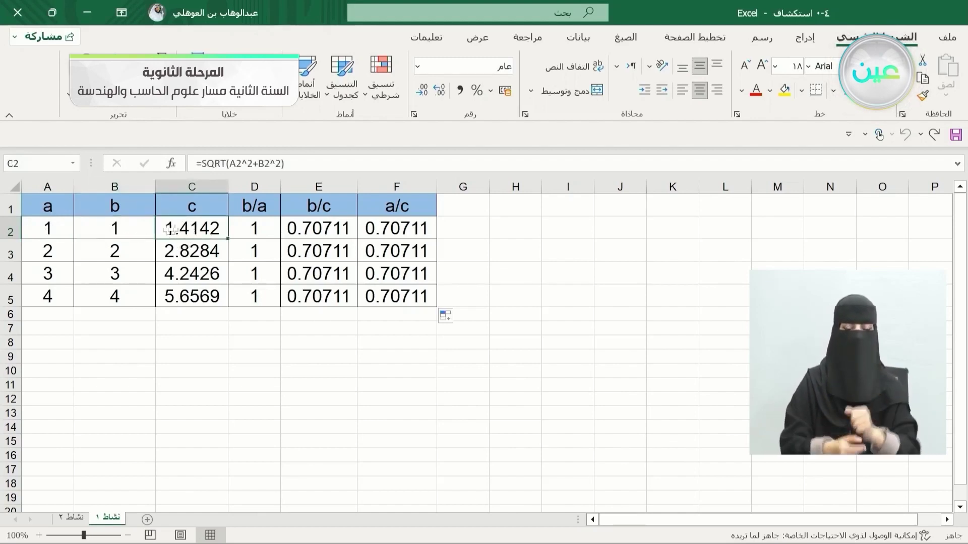
Step: Compare the b/c ratios in E2:E5 with the a/c ratios in F2:F5 and return to the lesson slide
{"action": "left_click_drag", "start_coordinate": [311, 228], "coordinate": [313, 295]}
{"action": "left_click_drag", "start_coordinate": [389, 229], "coordinate": [387, 293]}
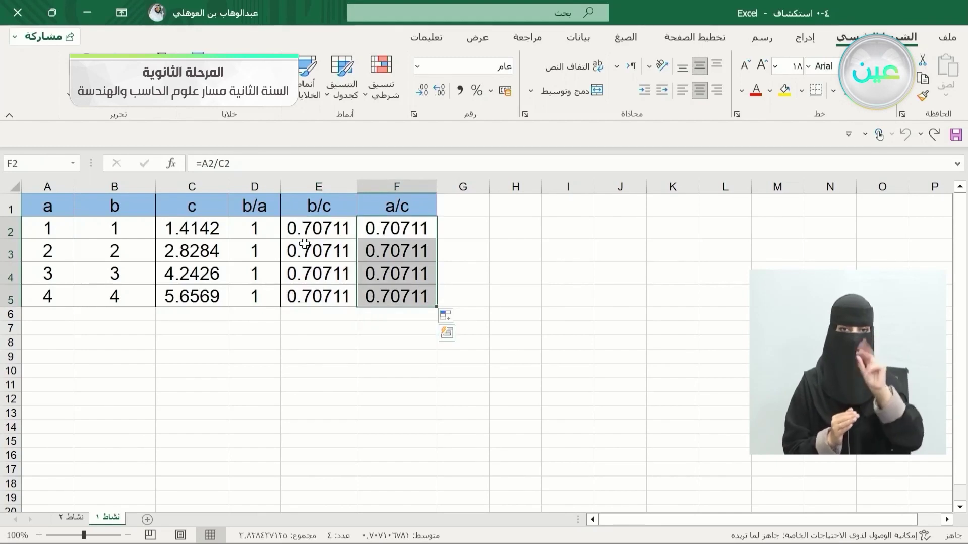
{"action": "left_click", "coordinate": [329, 232]}
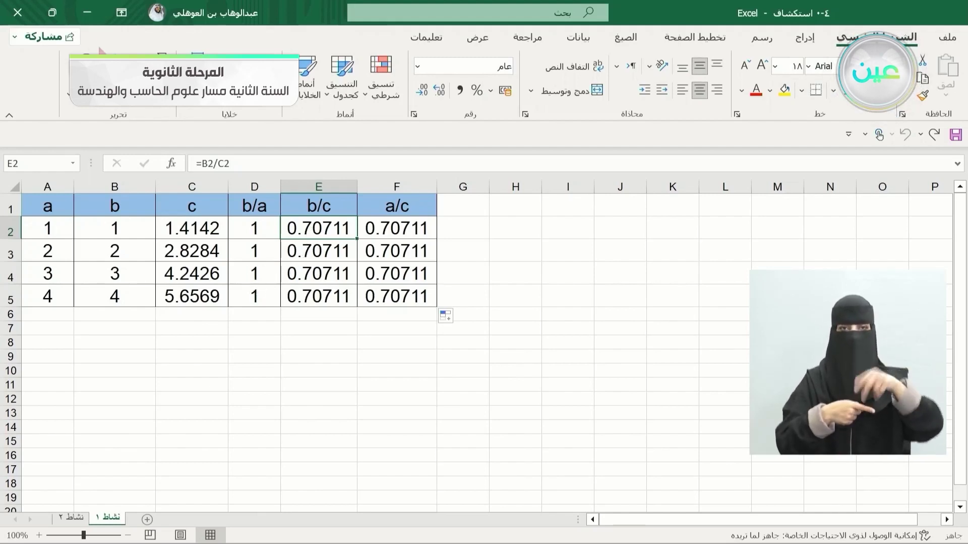
{"action": "left_click", "coordinate": [88, 13]}
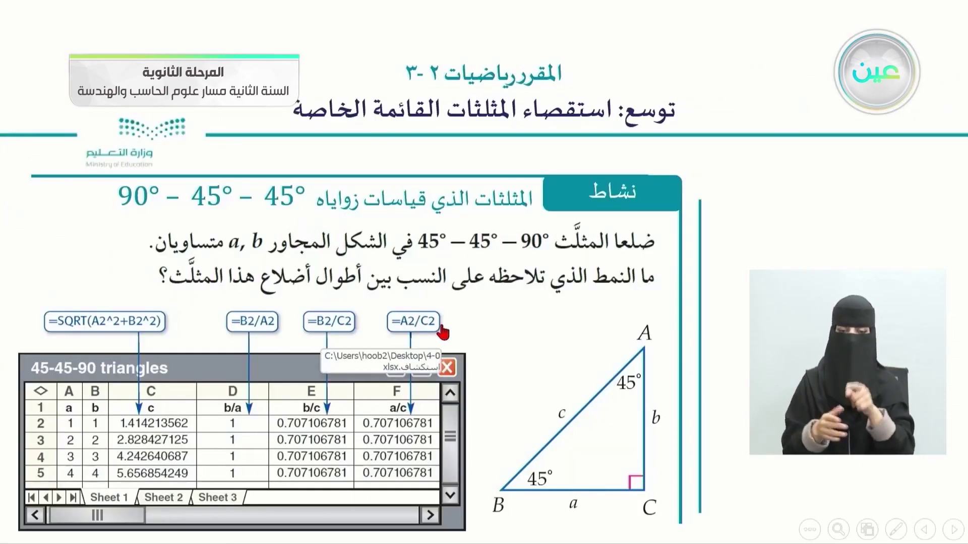